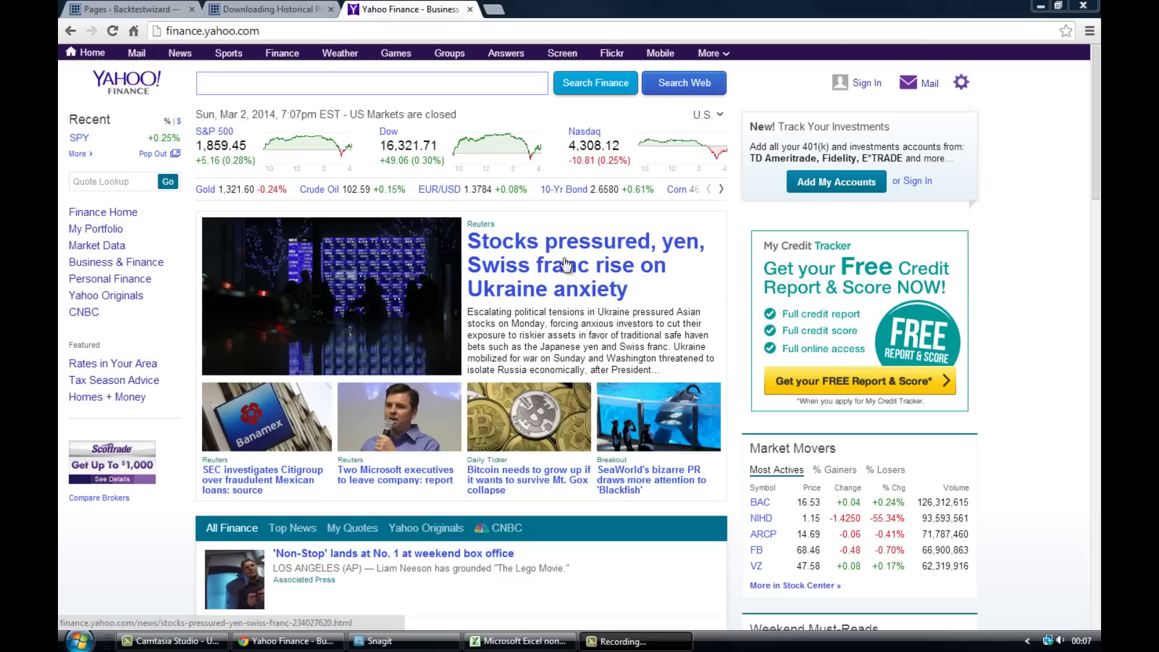
Step: Switch to the Backtestwizard historical price data page and scroll to the Yahoo Price Data Excel Add-In download
click(274, 9)
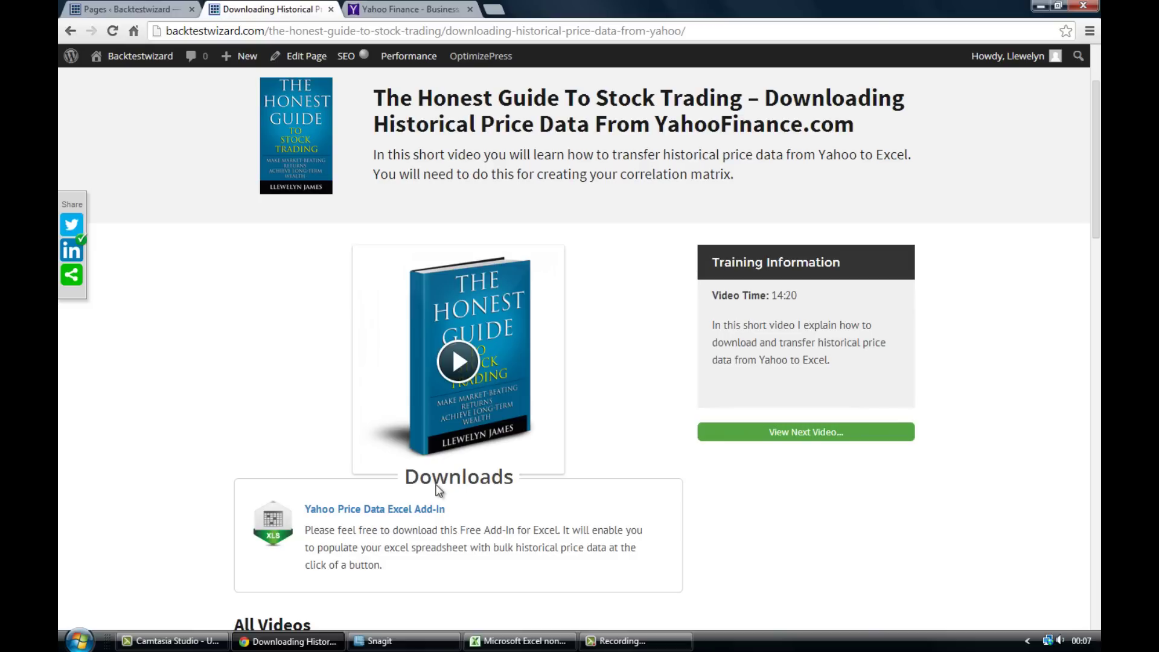
scroll(438, 492, down, 1)
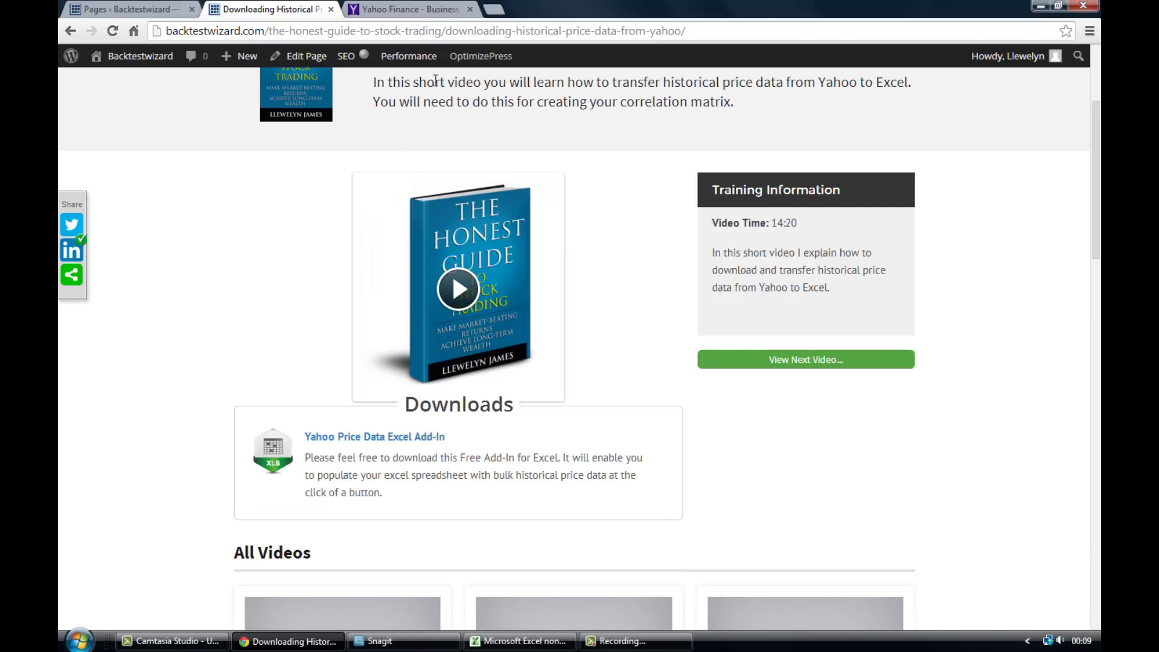
Step: Look up the ticker 'spy' in Yahoo Finance to show the SPDR S&P 500 quote
click(422, 8)
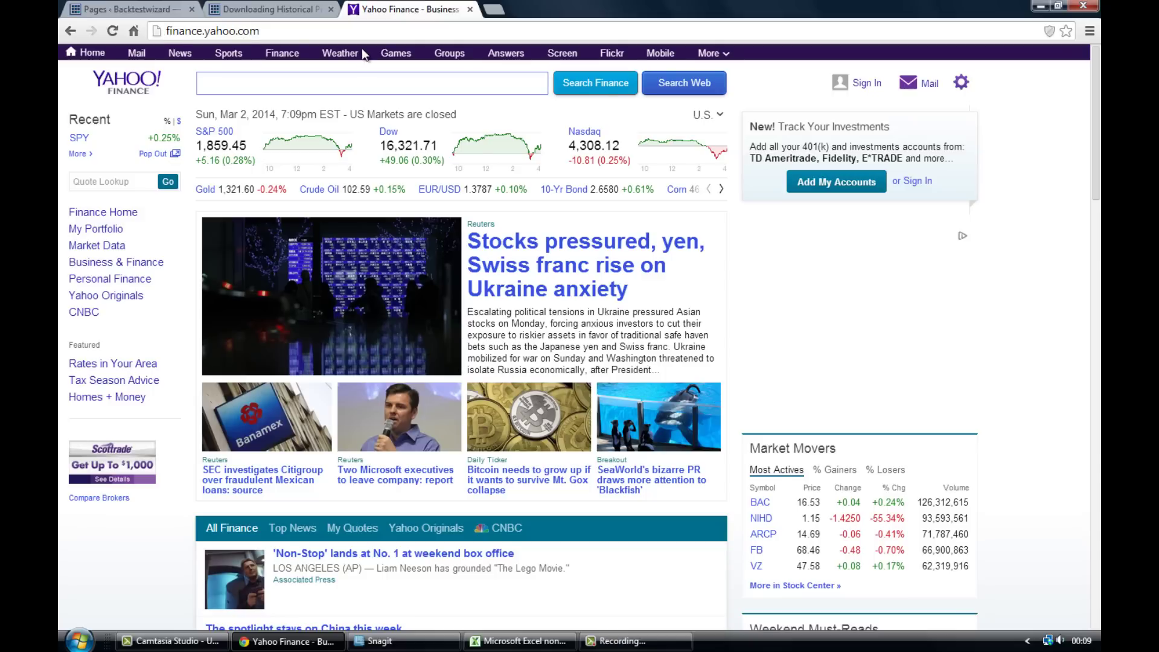
click(139, 184)
text(spy)
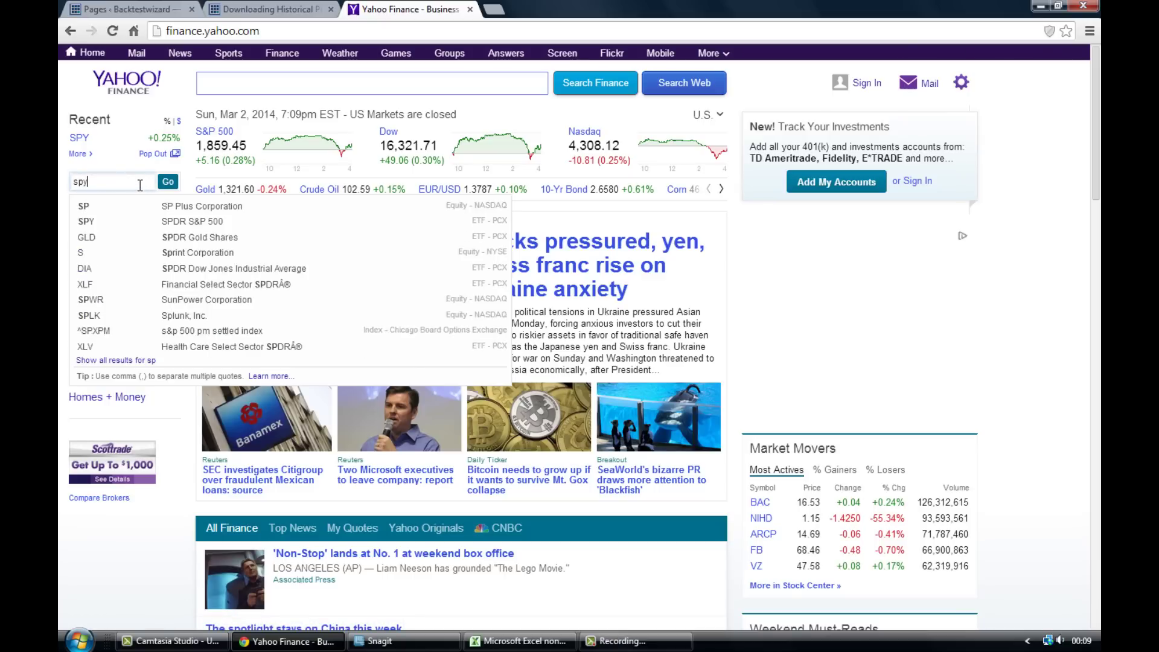
click(166, 181)
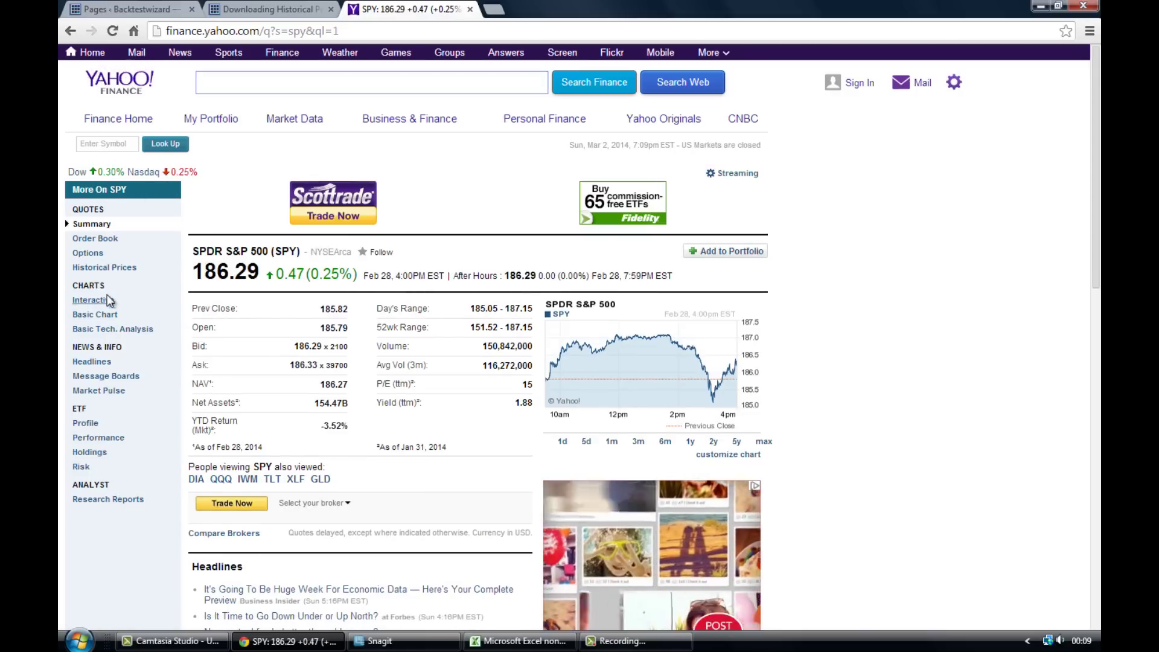
Step: Open SPY's Historical Prices and set the price frequency to Daily
click(113, 270)
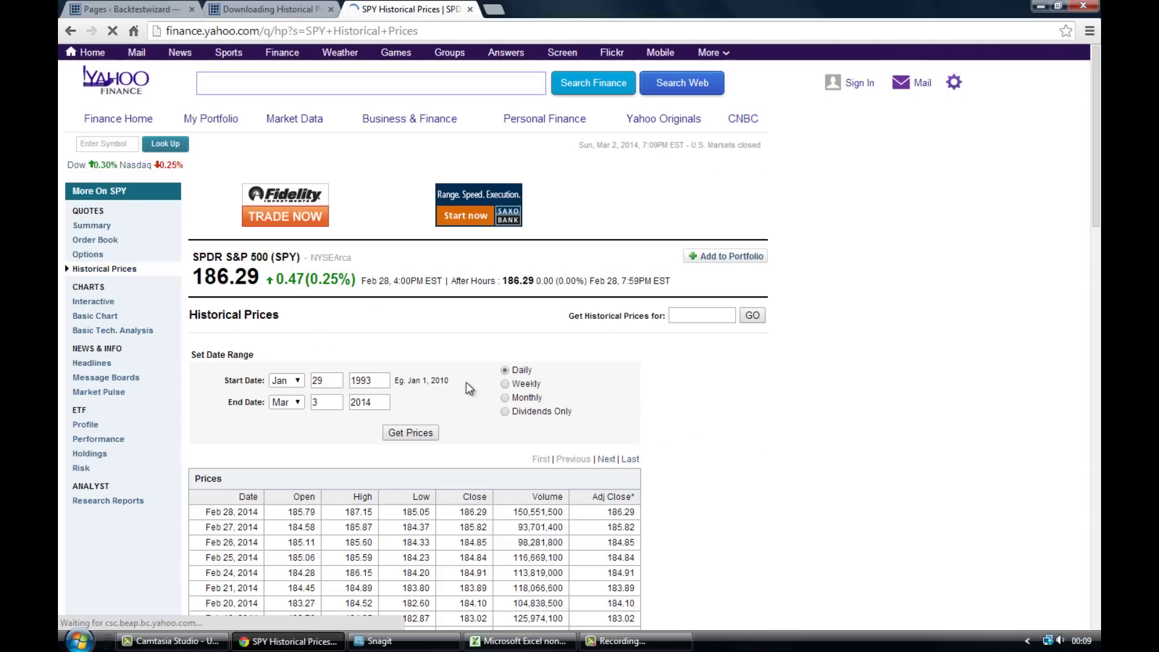
scroll(380, 343, down, 1)
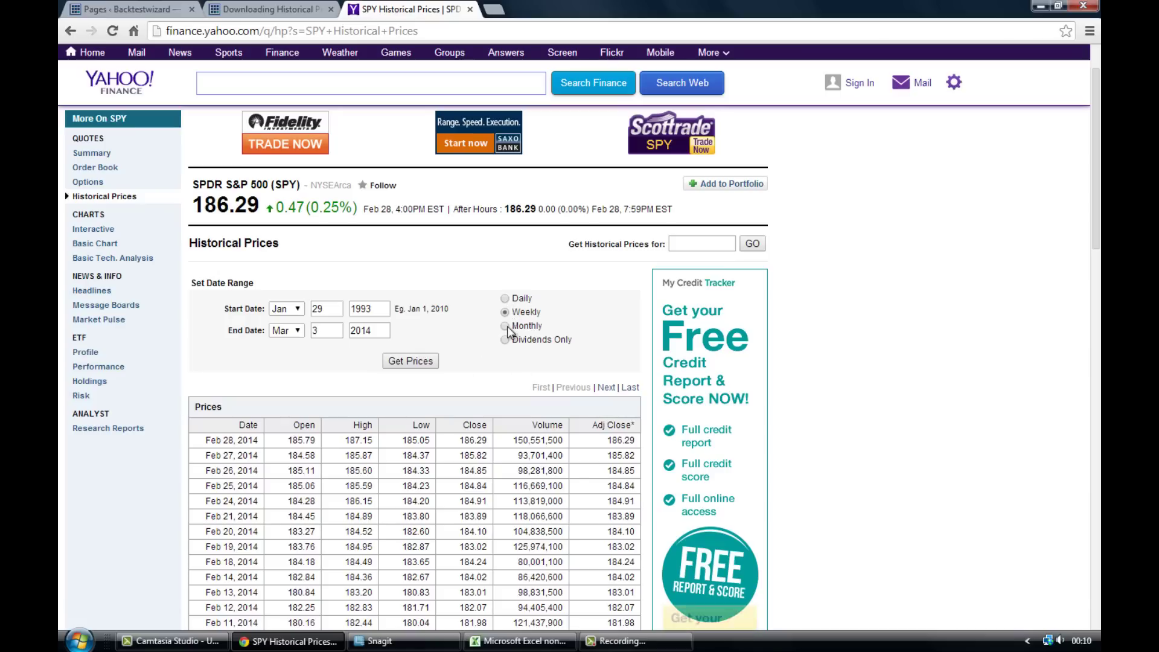
click(505, 327)
click(505, 312)
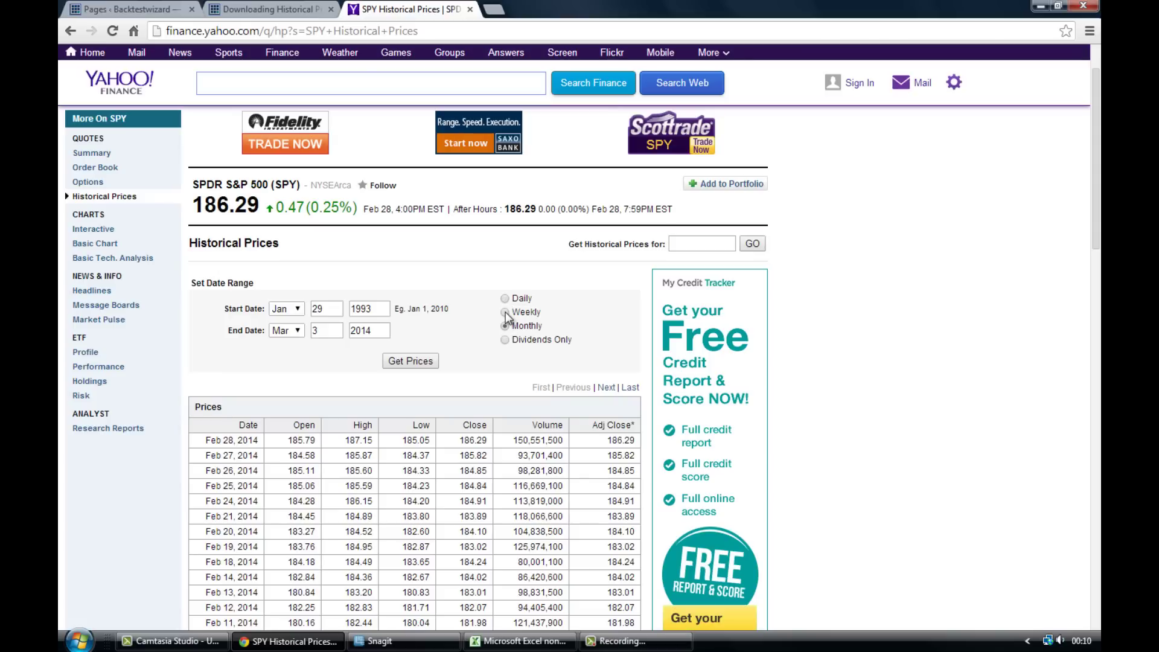
click(505, 298)
Step: Set the start date to Nov 03, 2013
click(300, 309)
click(283, 439)
key(Tab)
text(03)
drag(376, 308, 342, 309)
text(2013)
Step: Load SPY's daily prices for the new range and download them as table (2).csv
click(416, 365)
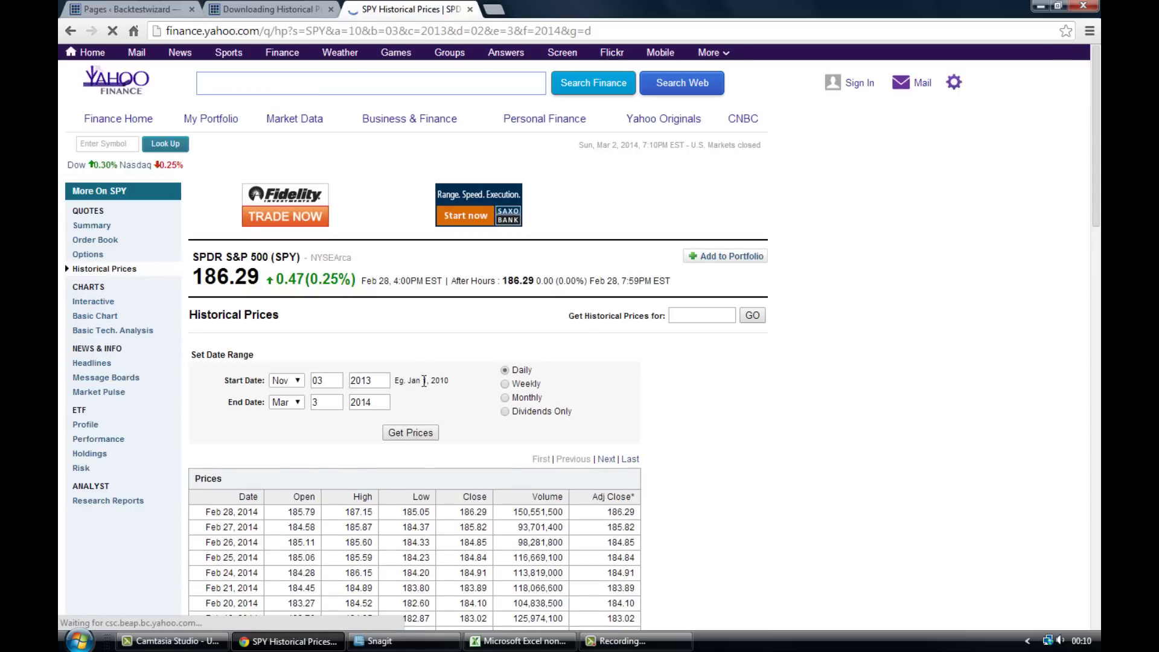
scroll(424, 381, down, 3)
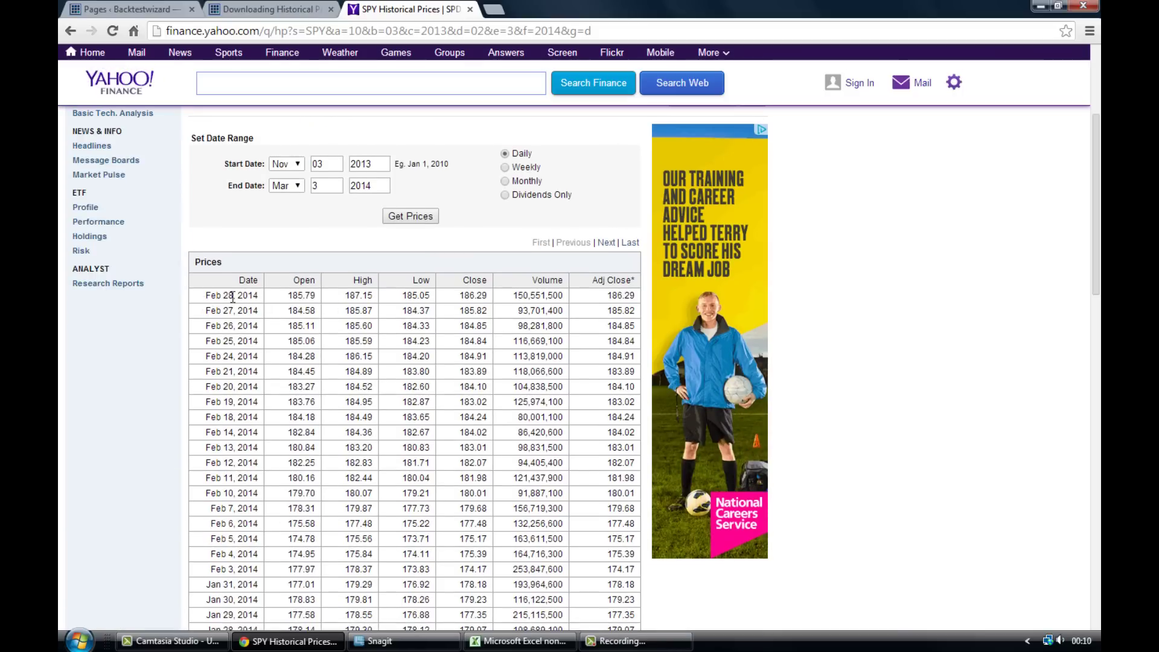
scroll(232, 296, down, 15)
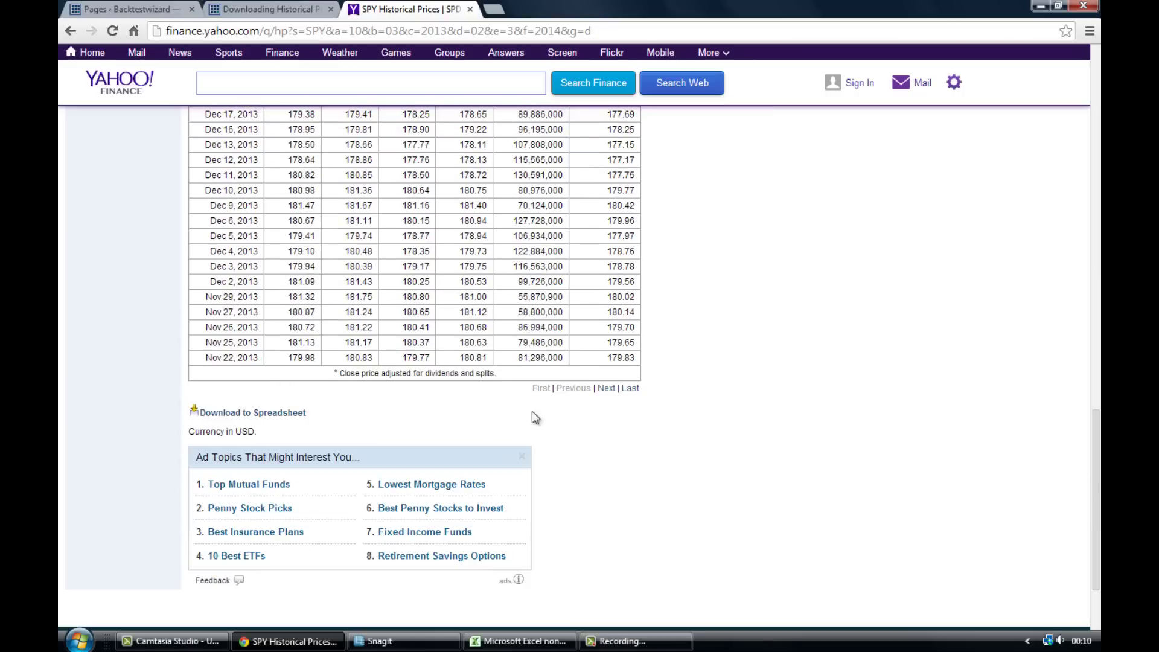
scroll(525, 402, up, 15)
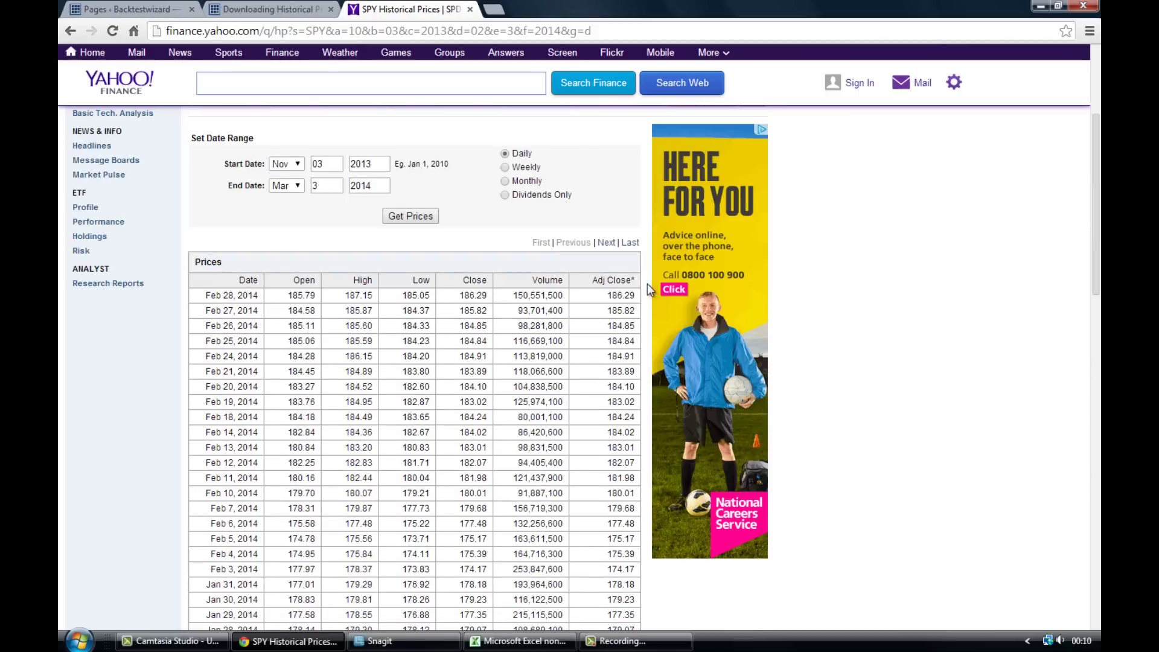
scroll(642, 289, down, 2)
scroll(641, 305, down, 14)
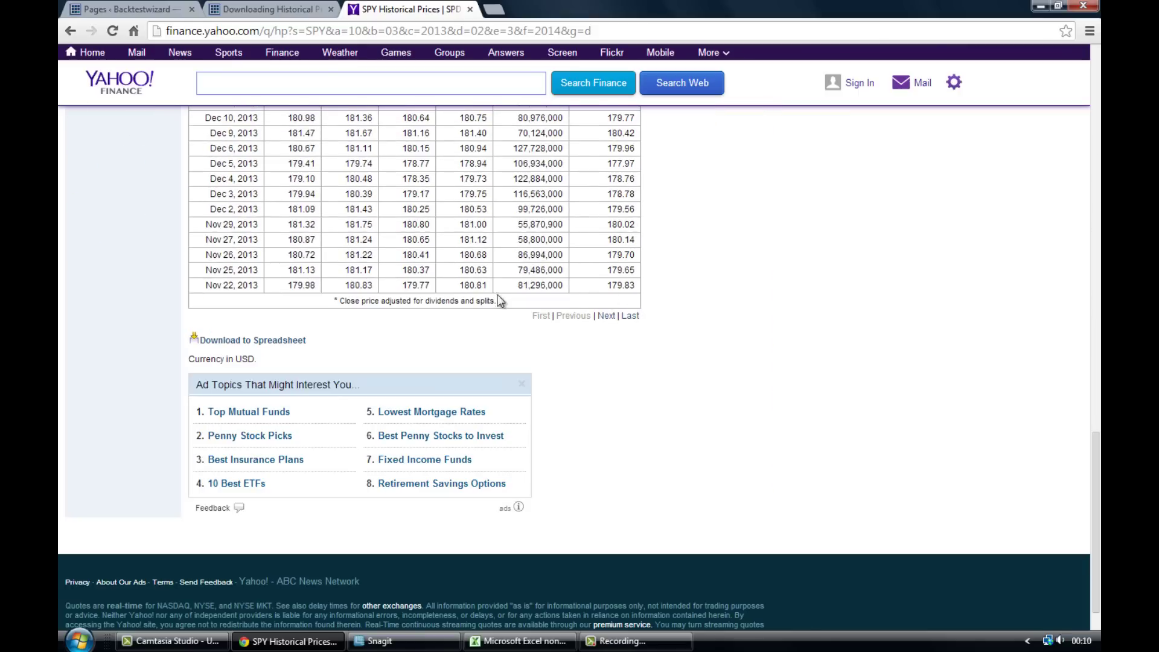
scroll(305, 311, up, 13)
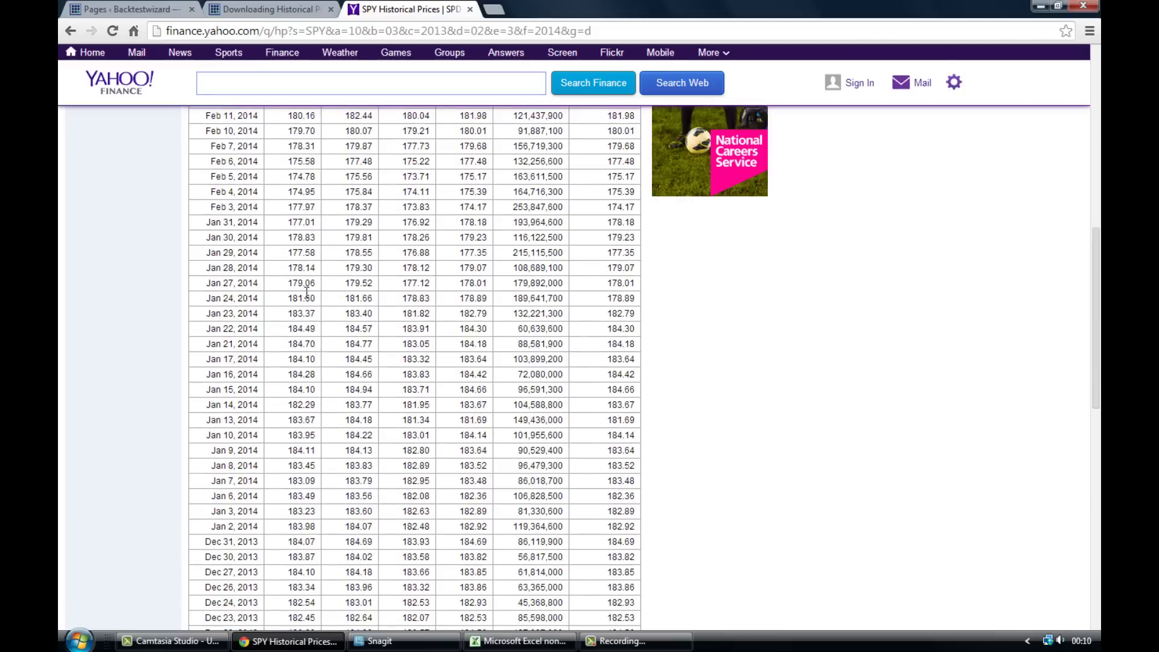
scroll(309, 295, down, 14)
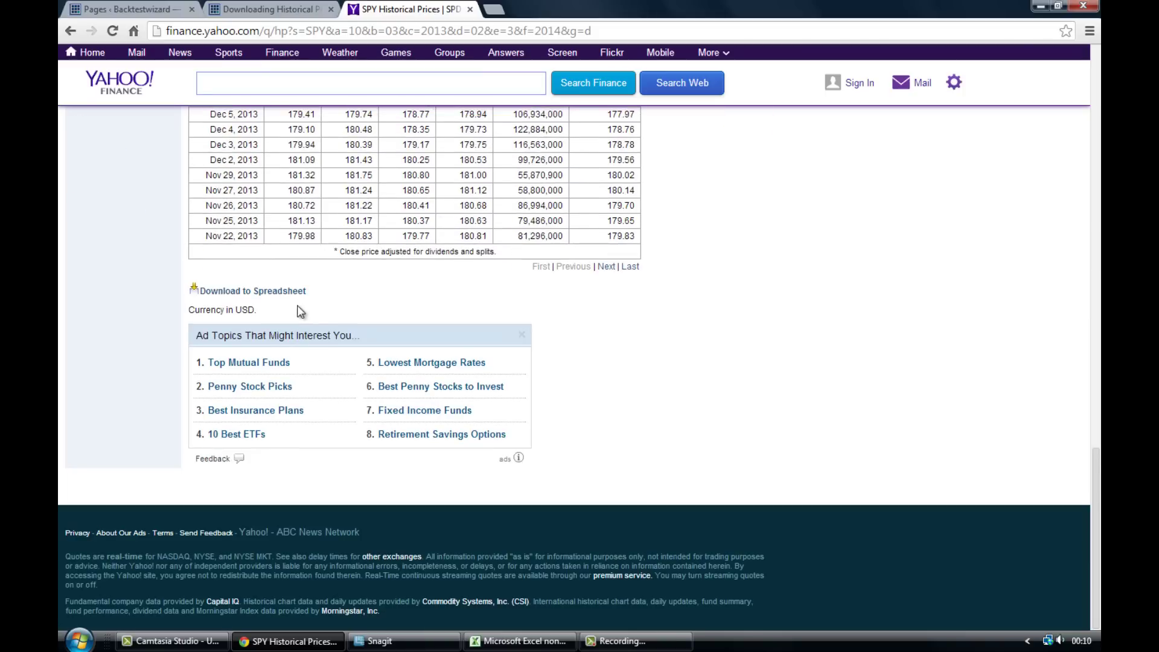
click(277, 292)
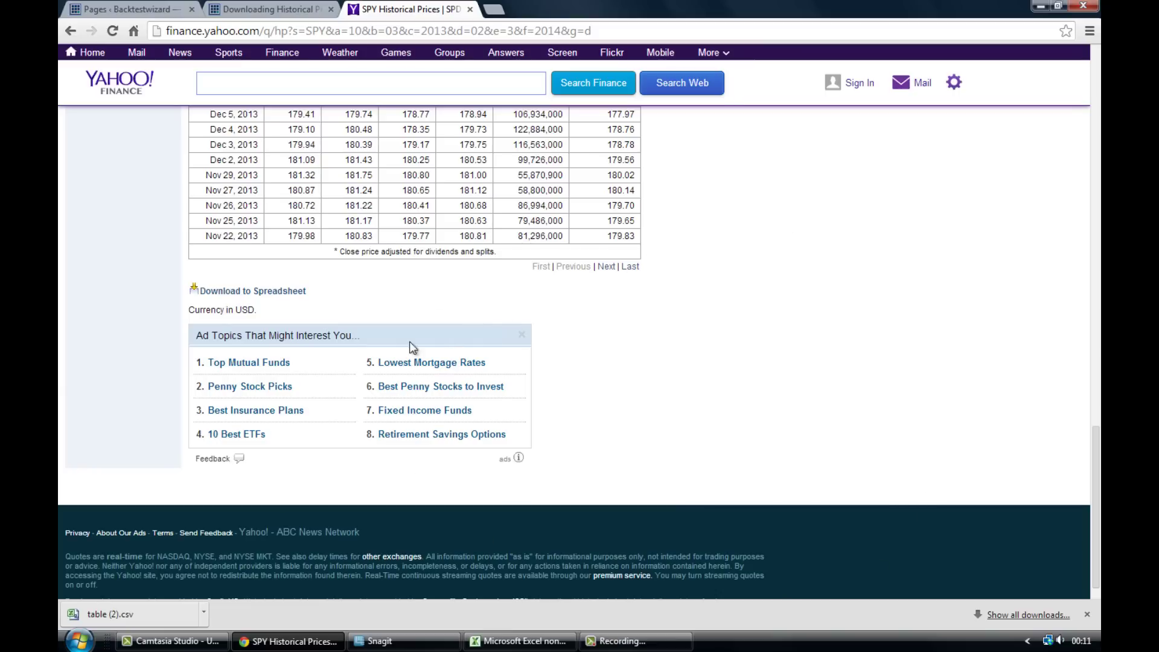
click(135, 615)
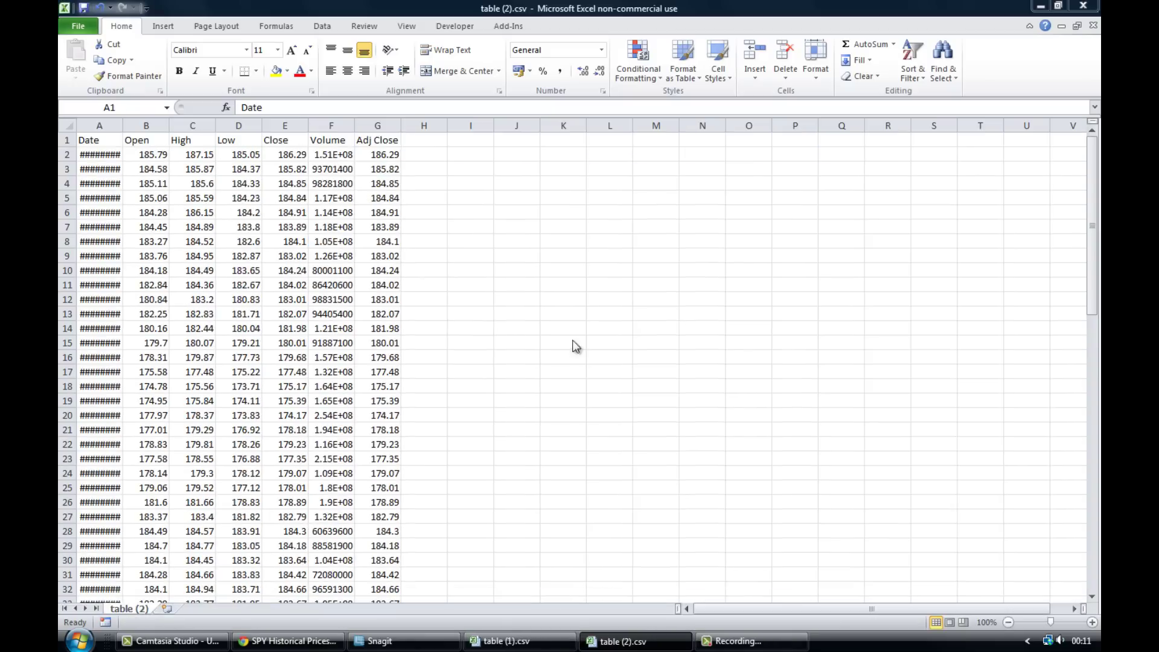
drag(122, 129, 141, 129)
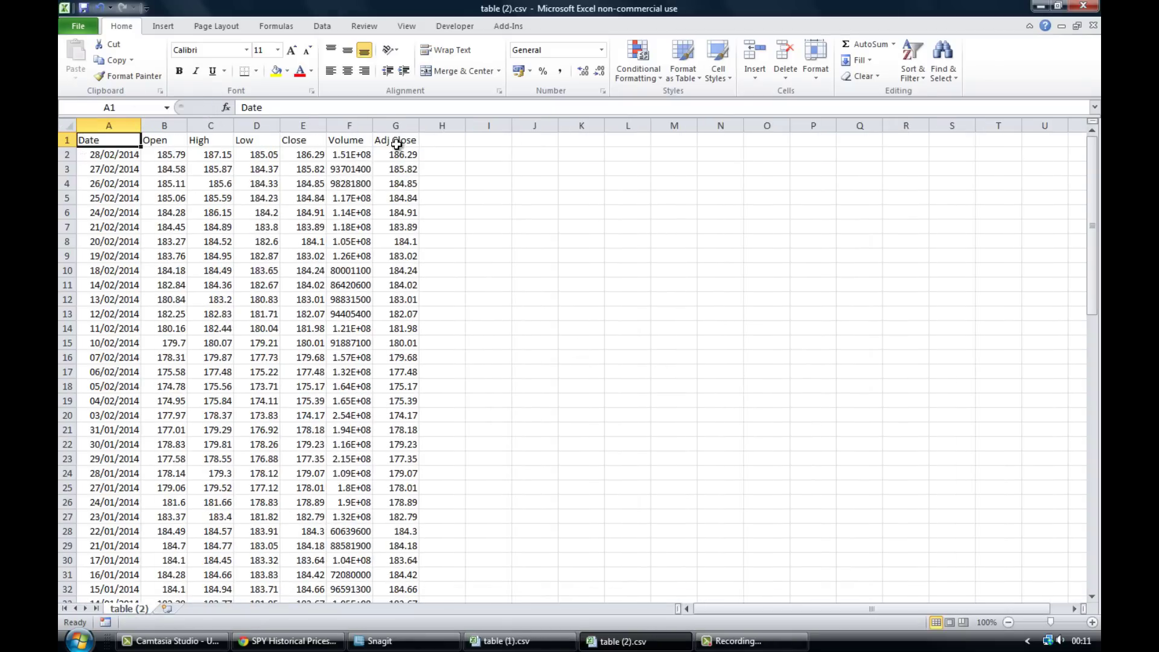
scroll(366, 429, down, 2)
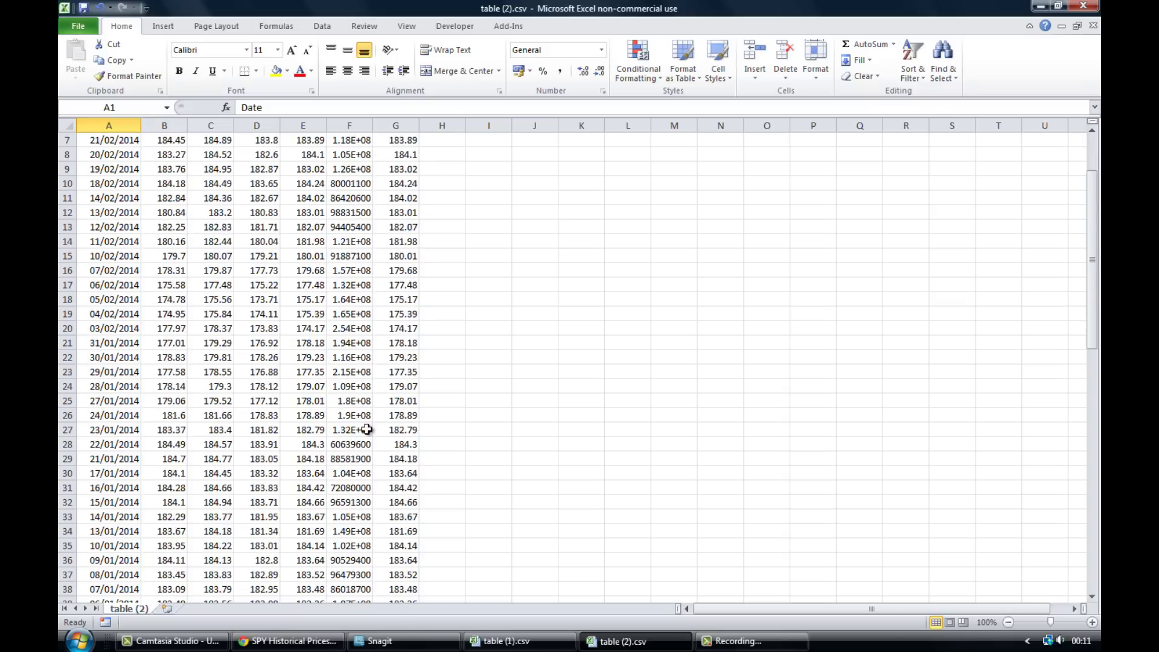
scroll(367, 429, down, 12)
scroll(368, 429, up, 5)
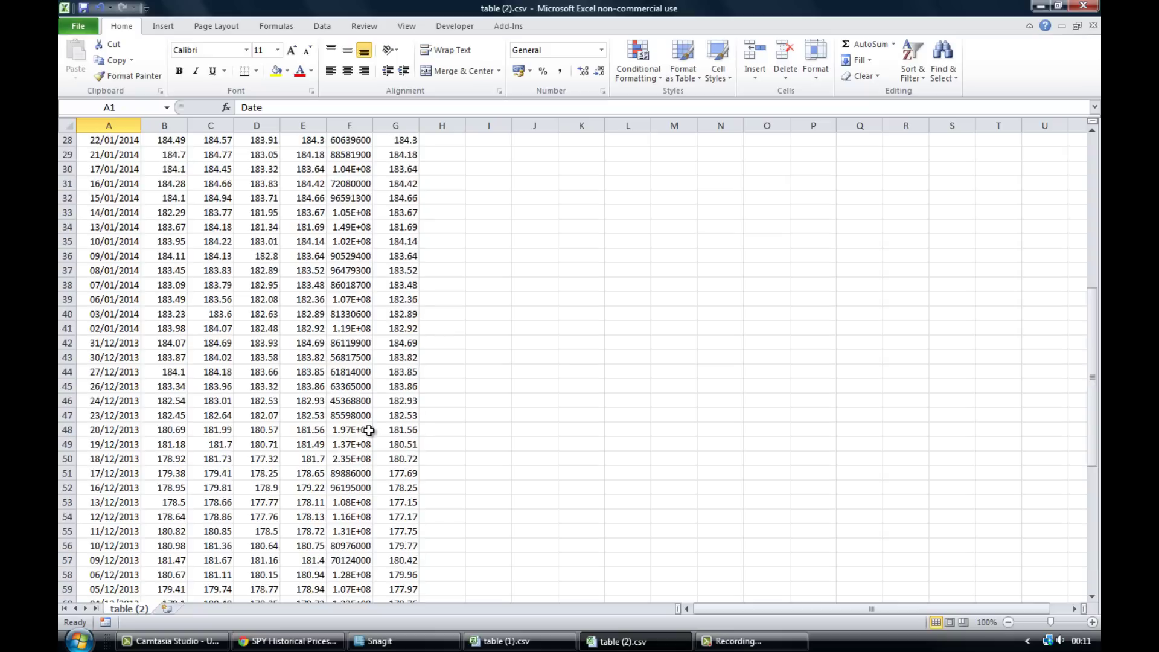
scroll(369, 430, up, 9)
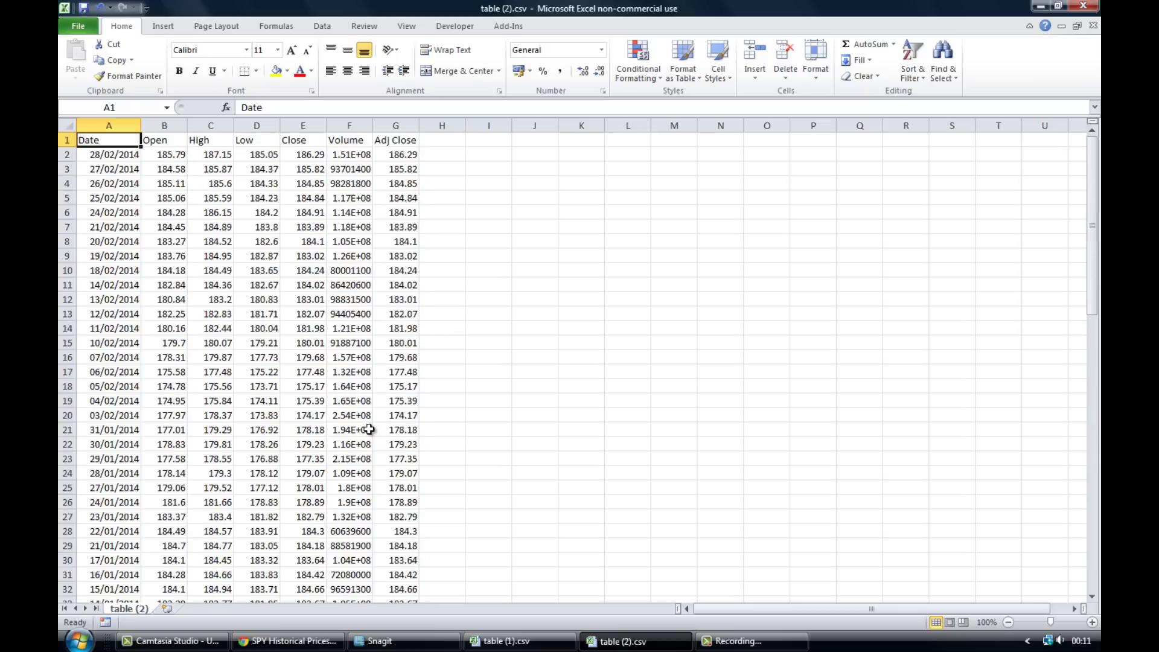
click(555, 141)
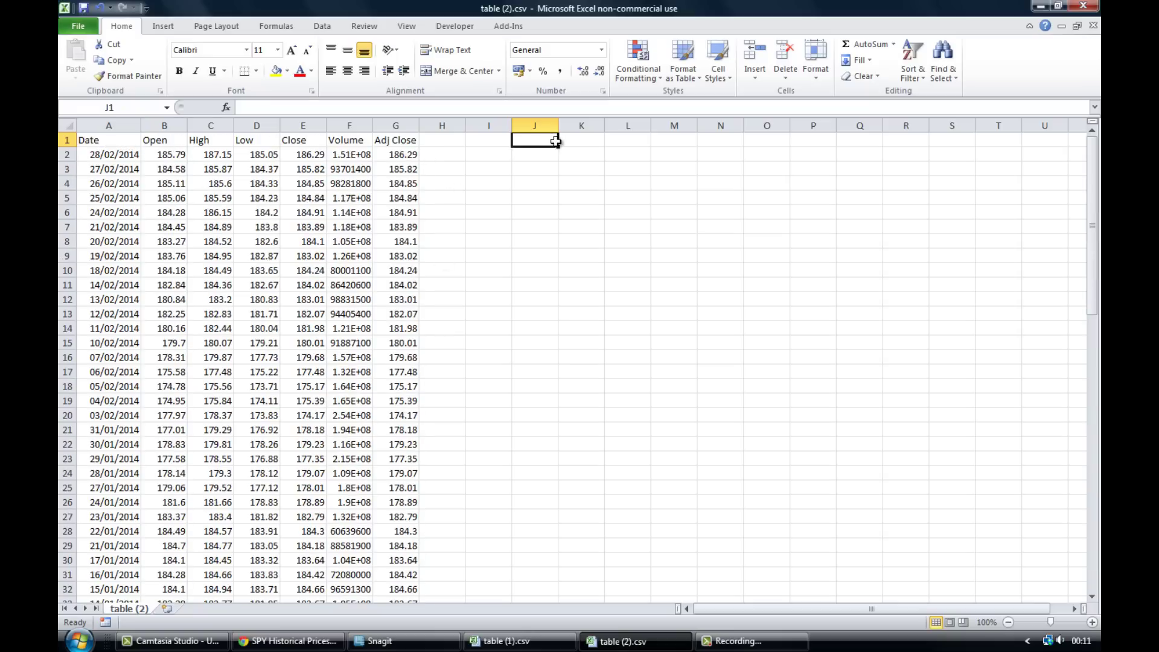
click(403, 153)
drag(402, 155, 405, 575)
scroll(457, 314, up, 17)
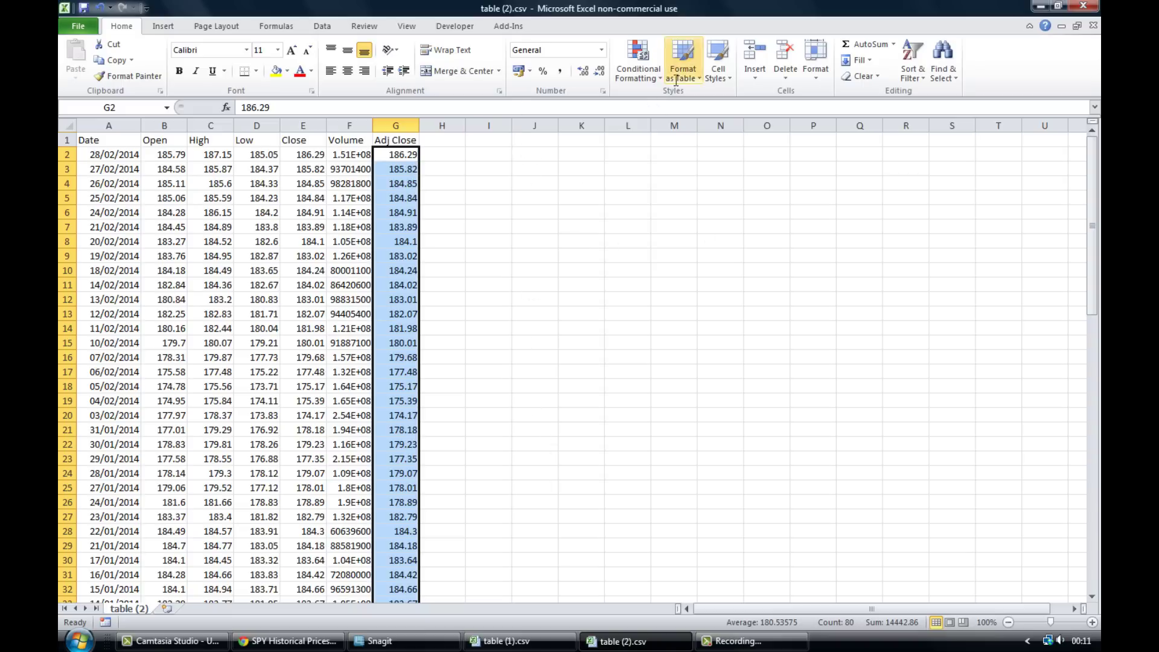
click(575, 183)
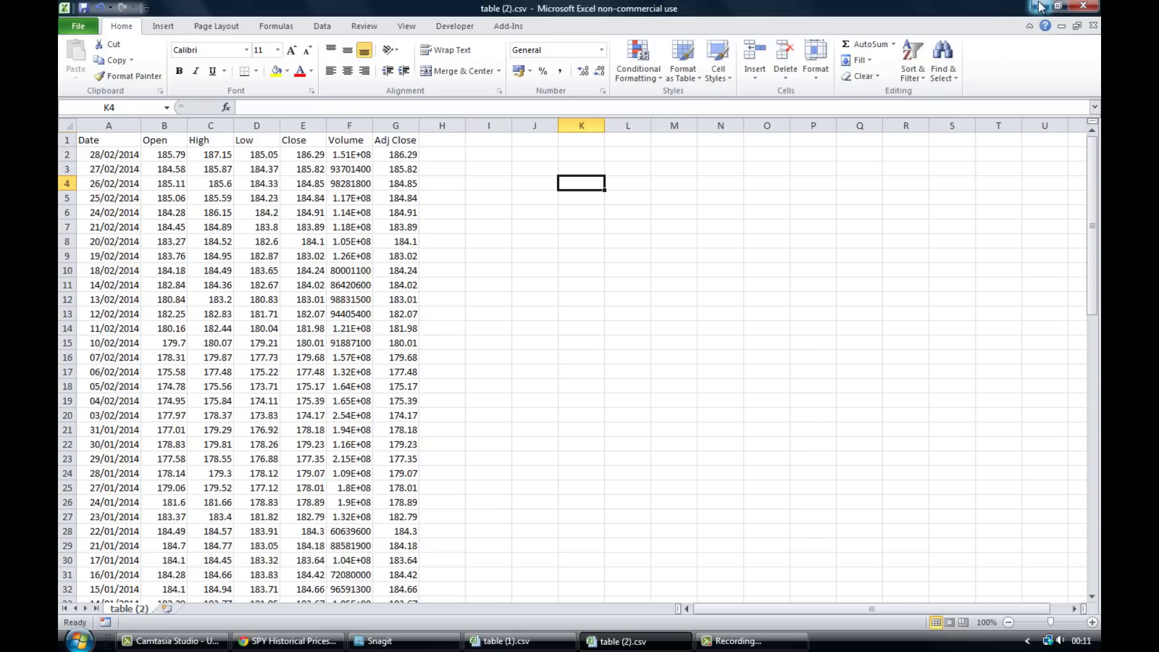
Step: Clear the downloaded price table in A1:G81 from the sheet
click(99, 141)
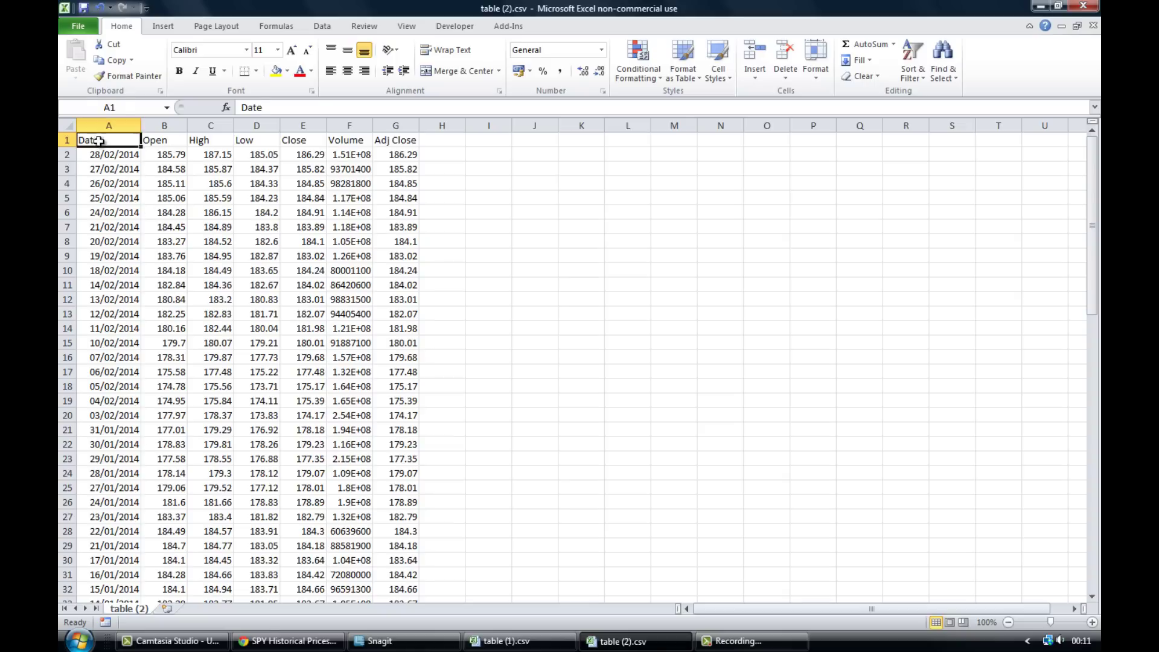
drag(99, 141, 414, 574)
key(Delete)
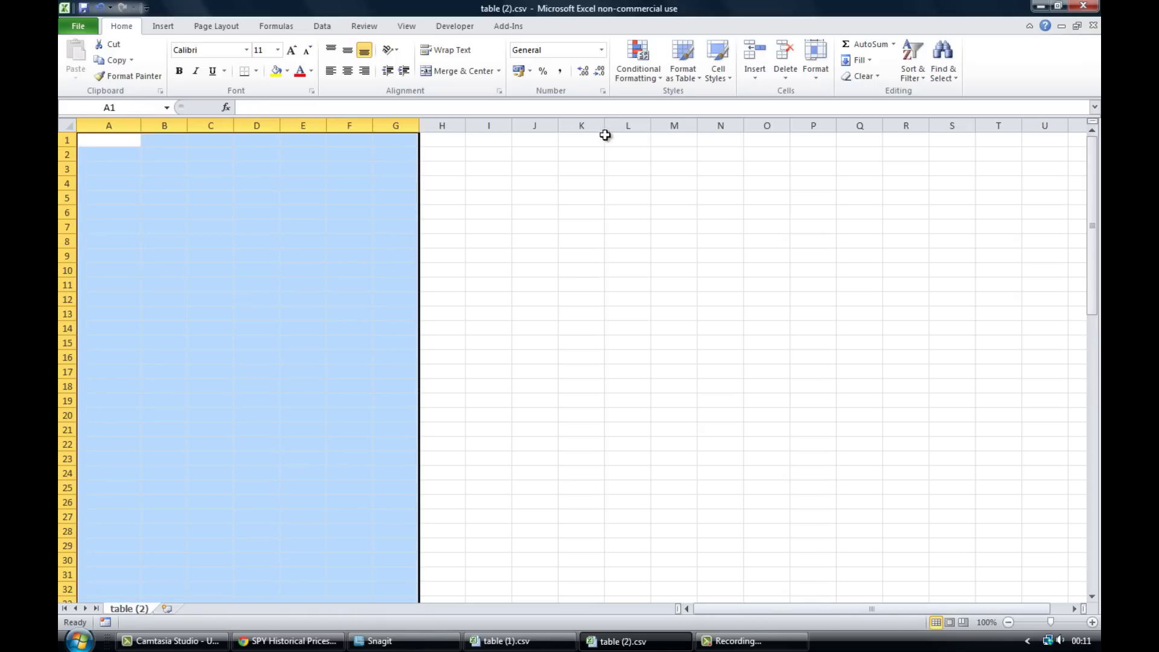
click(603, 136)
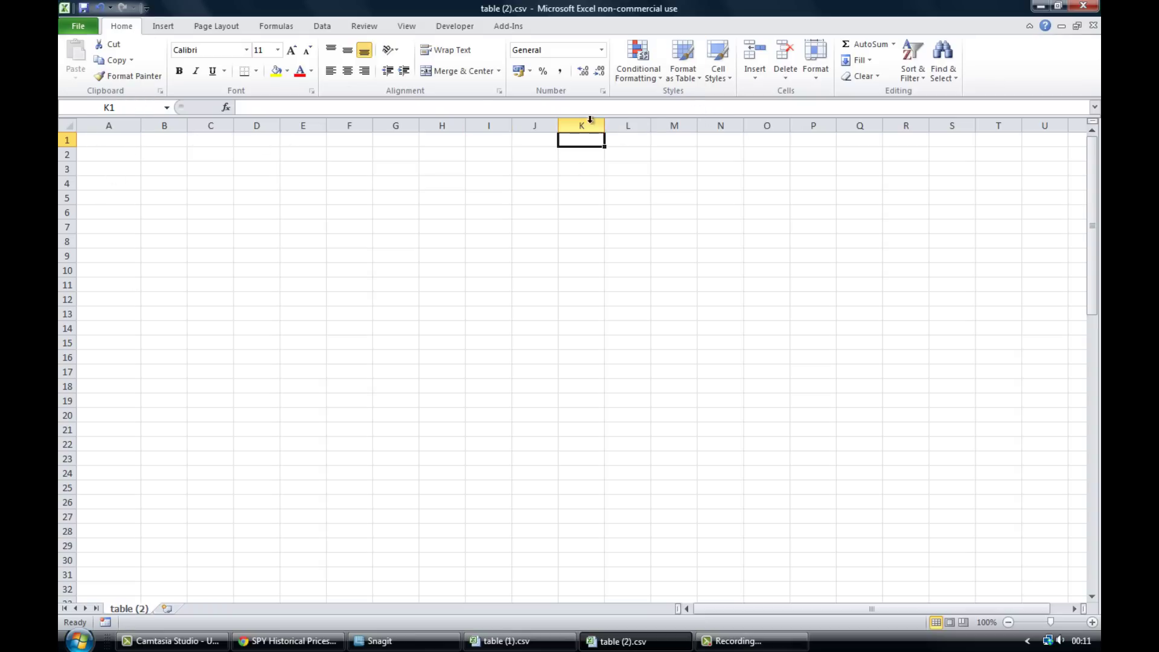
Step: Open the Excel Add-ins manager via File > Options > Add-Ins
click(83, 28)
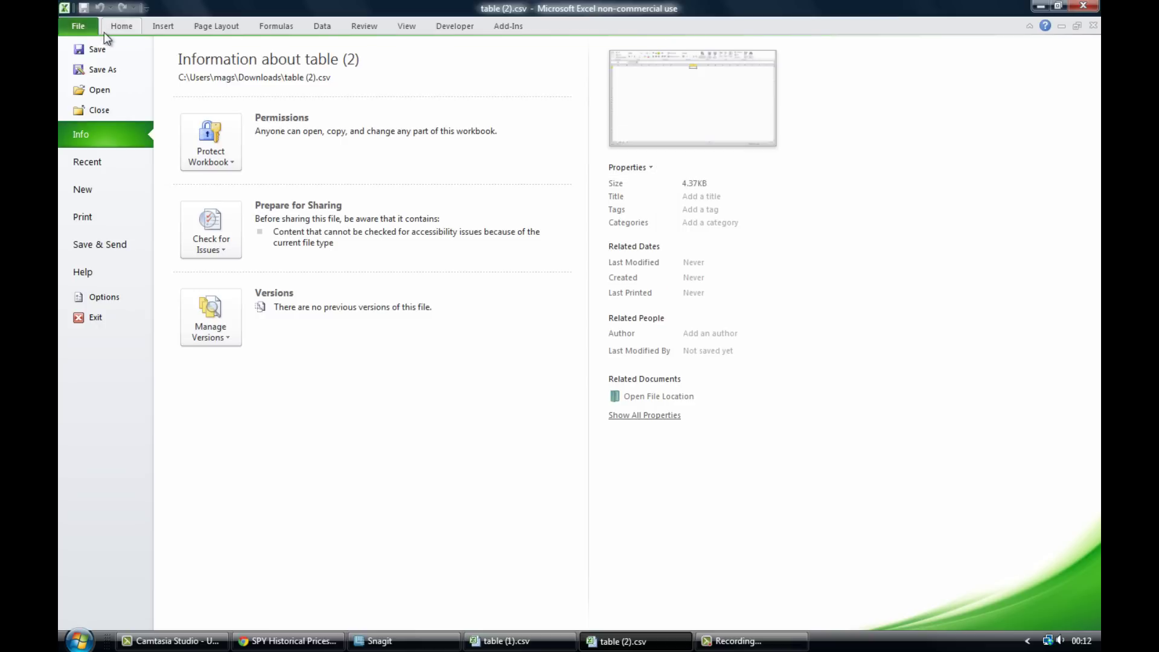
click(112, 296)
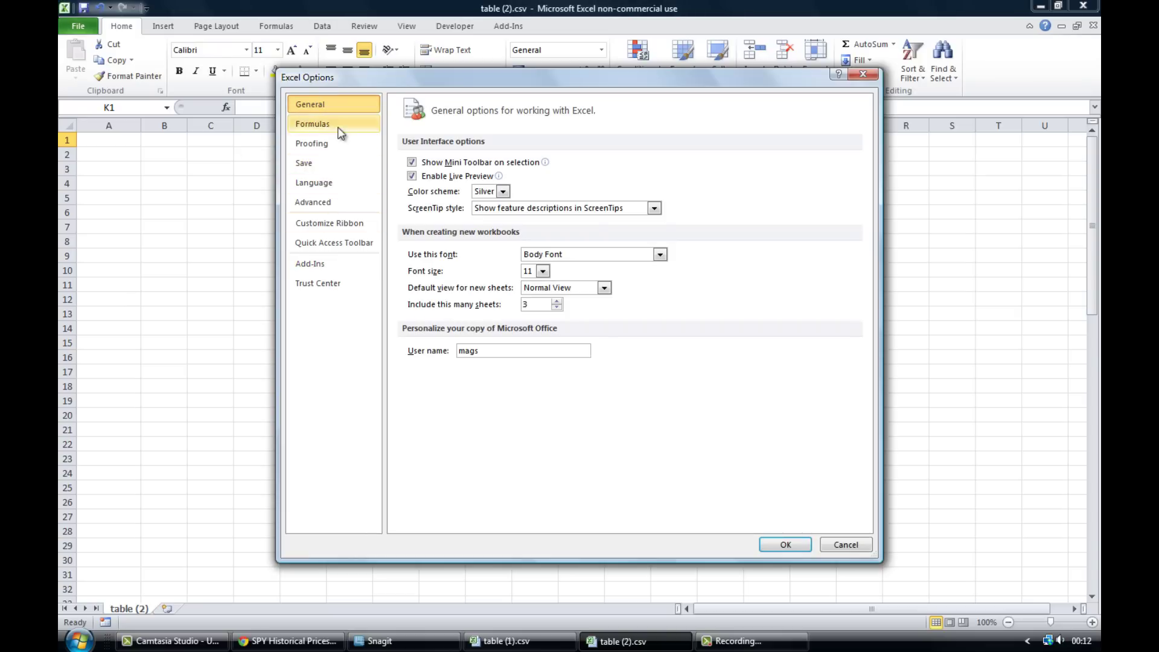
click(316, 268)
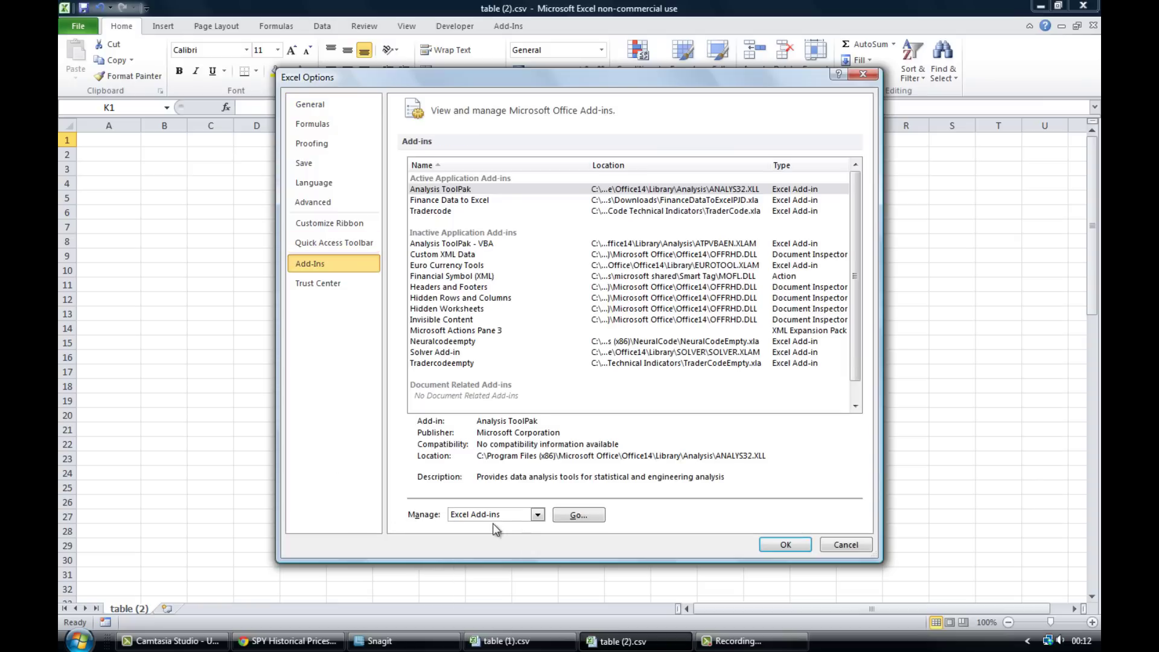
click(536, 514)
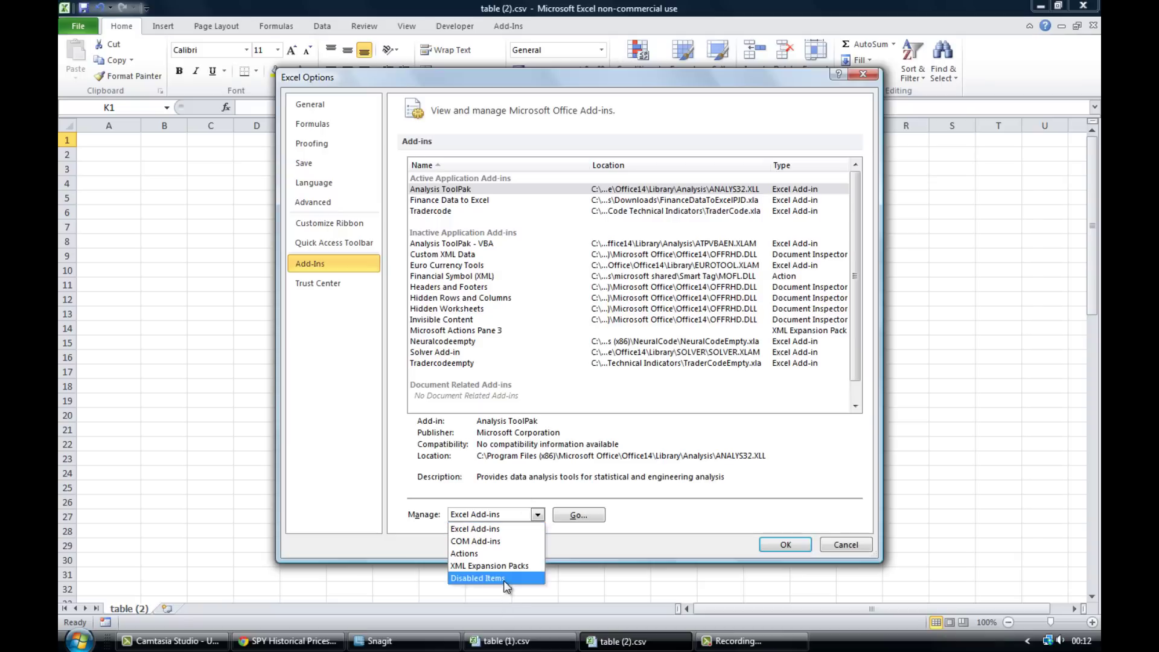
click(476, 529)
click(578, 517)
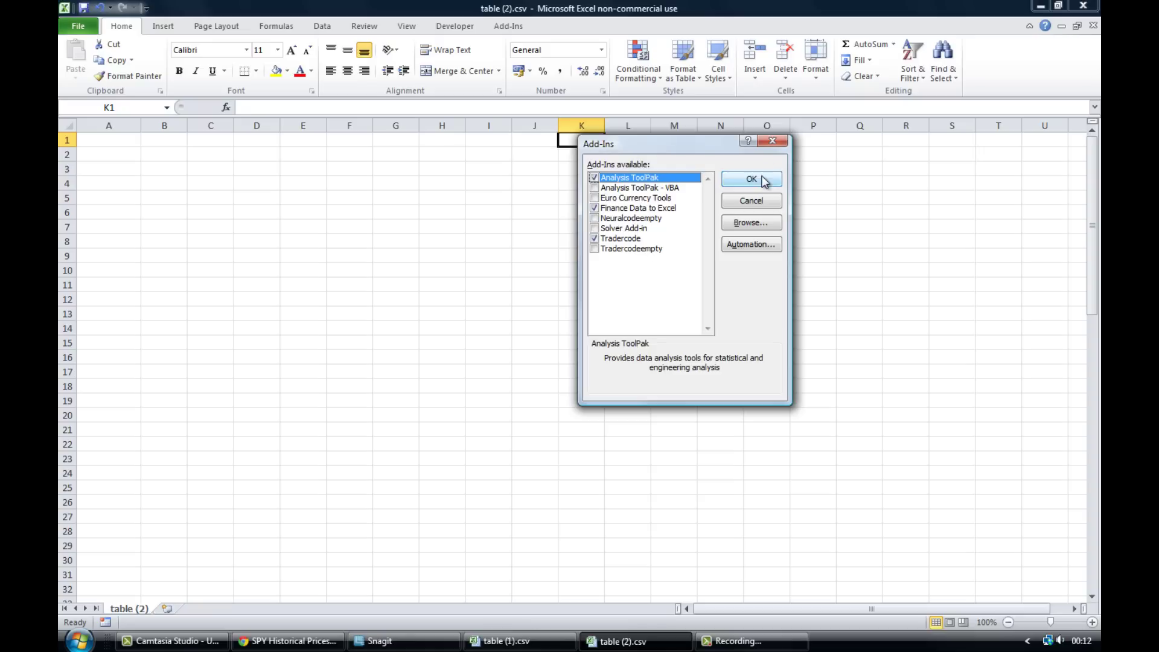
click(751, 223)
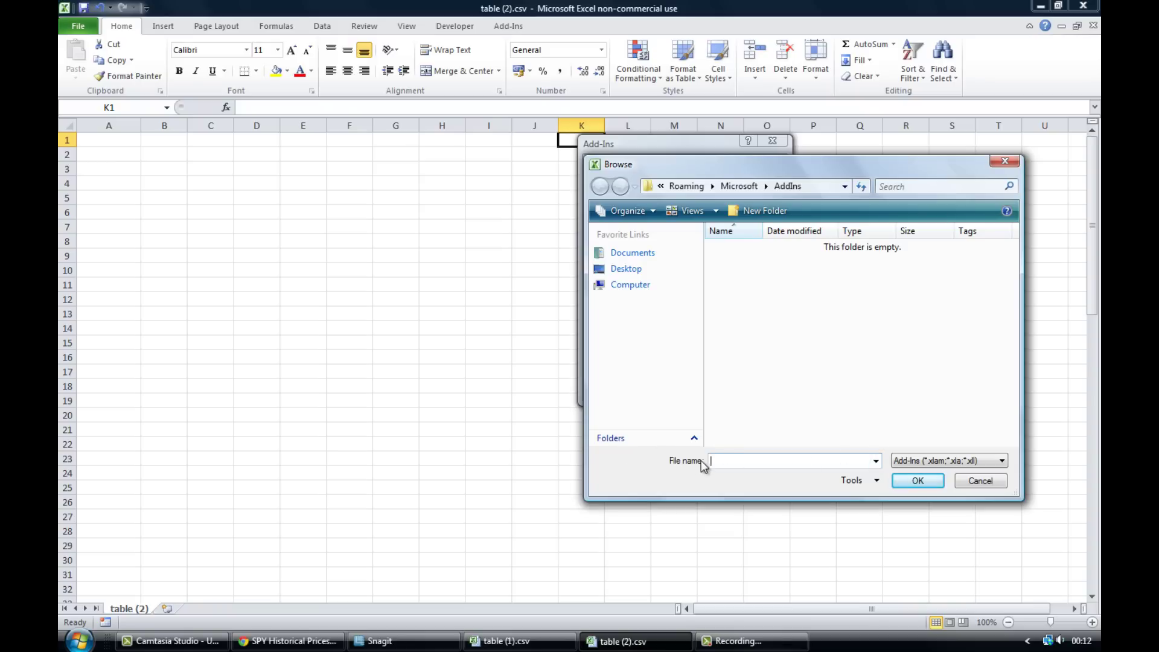
drag(848, 164, 755, 217)
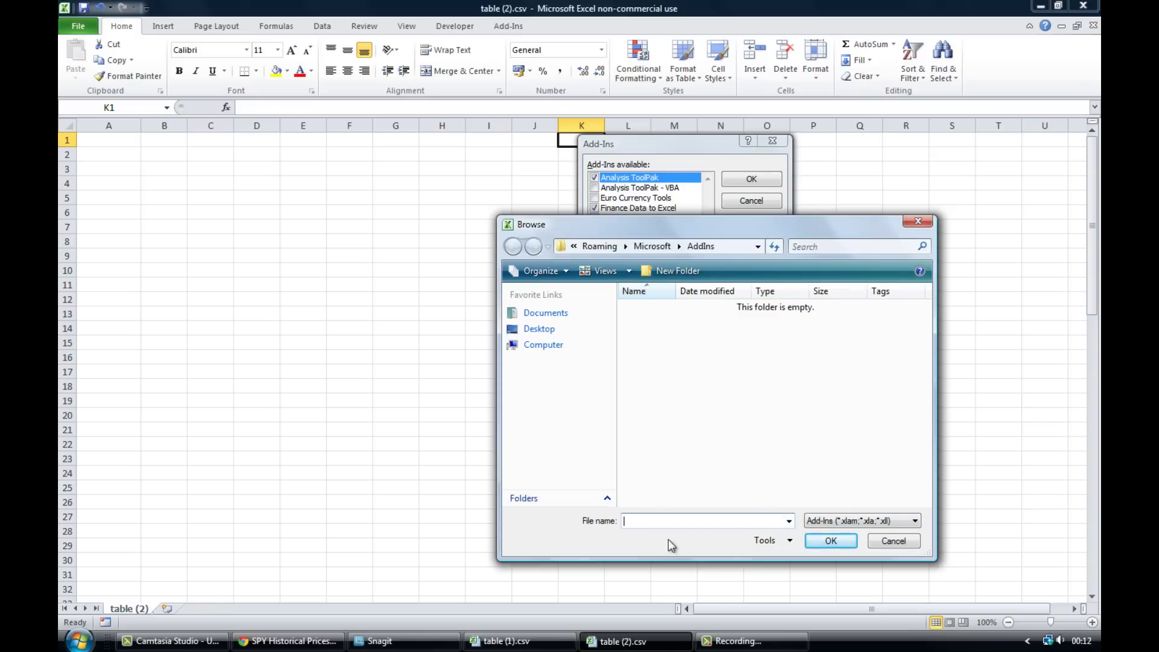
click(539, 329)
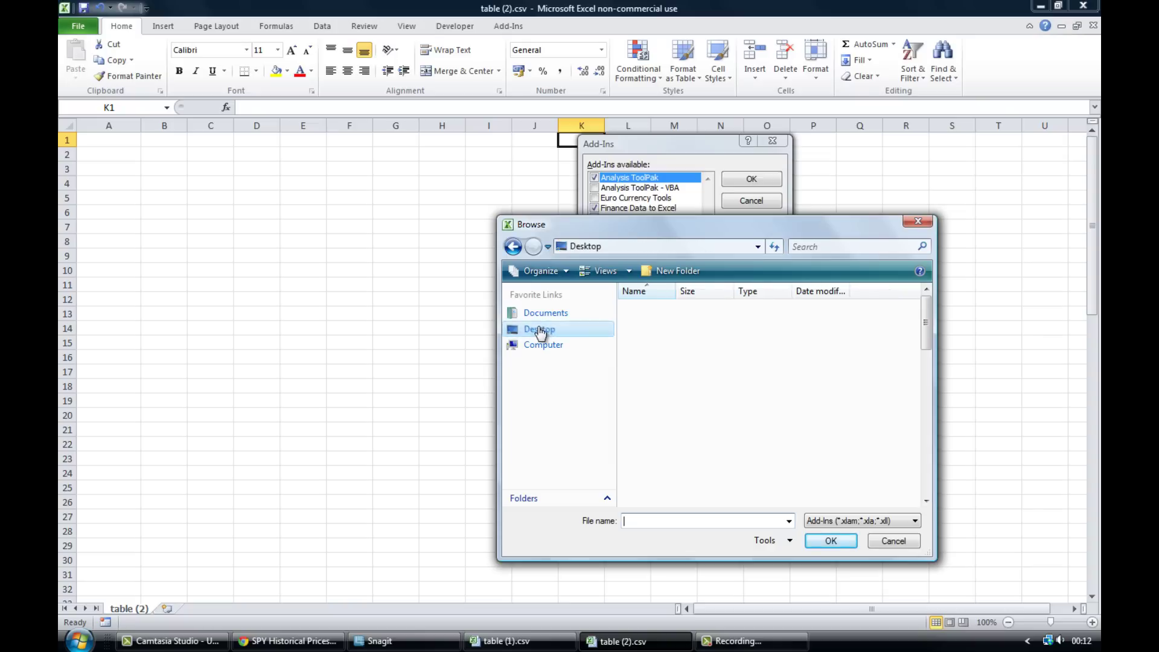
drag(924, 311, 918, 466)
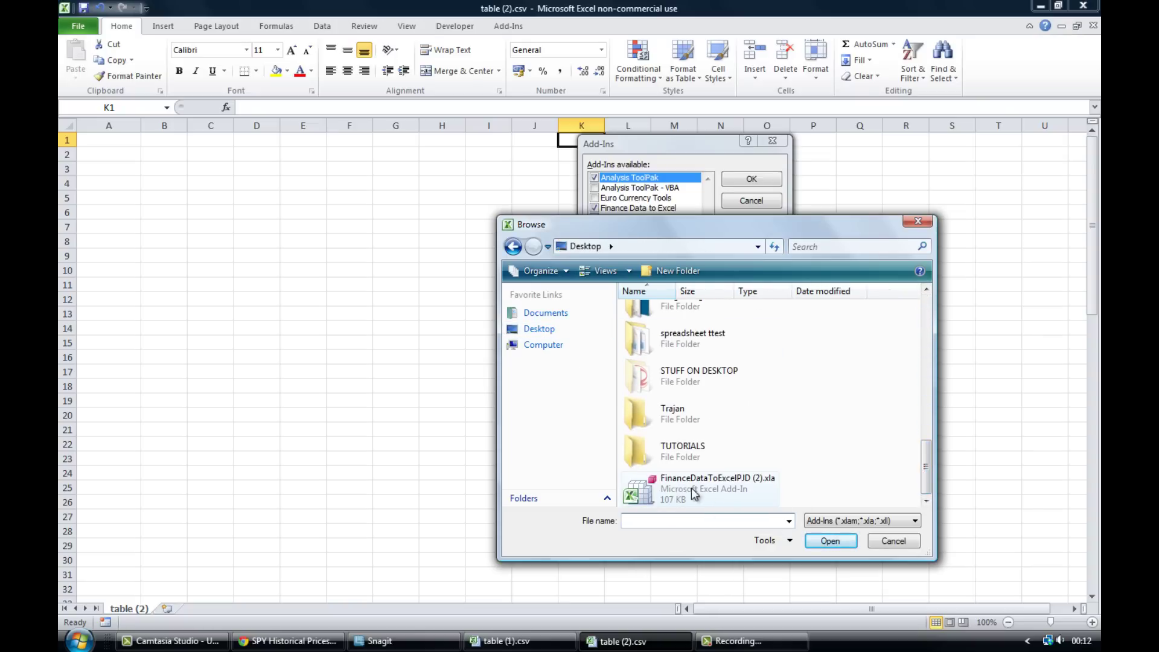
click(916, 223)
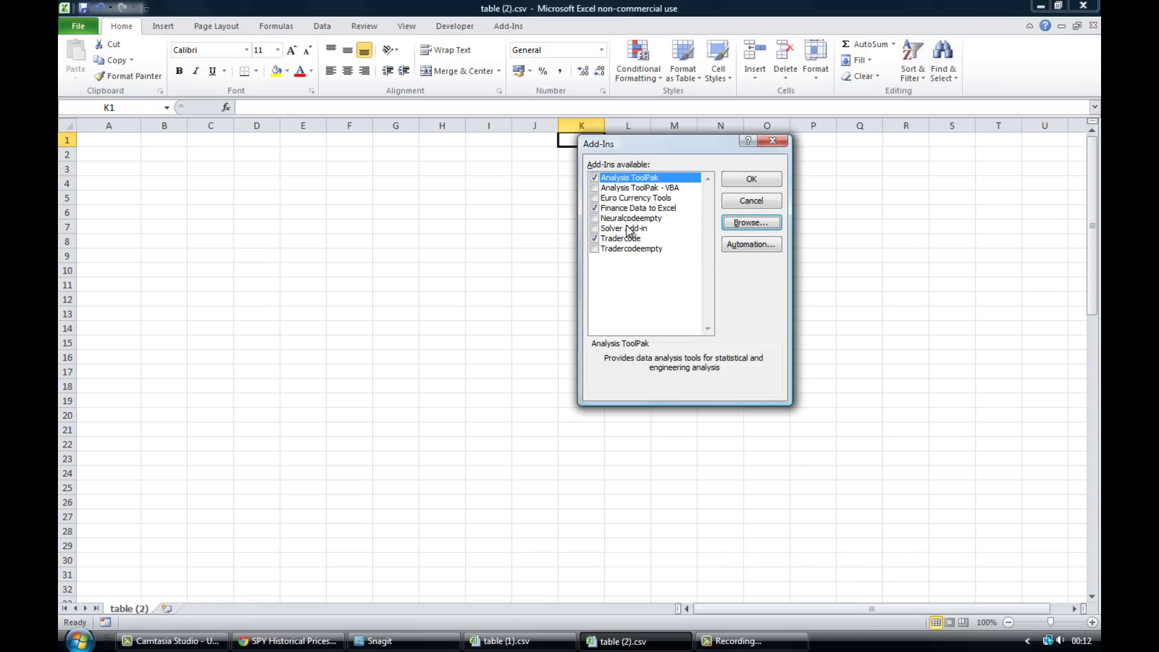
Step: Confirm the Finance Data to Excel add-in and open the YDownload history menu
click(593, 177)
click(594, 177)
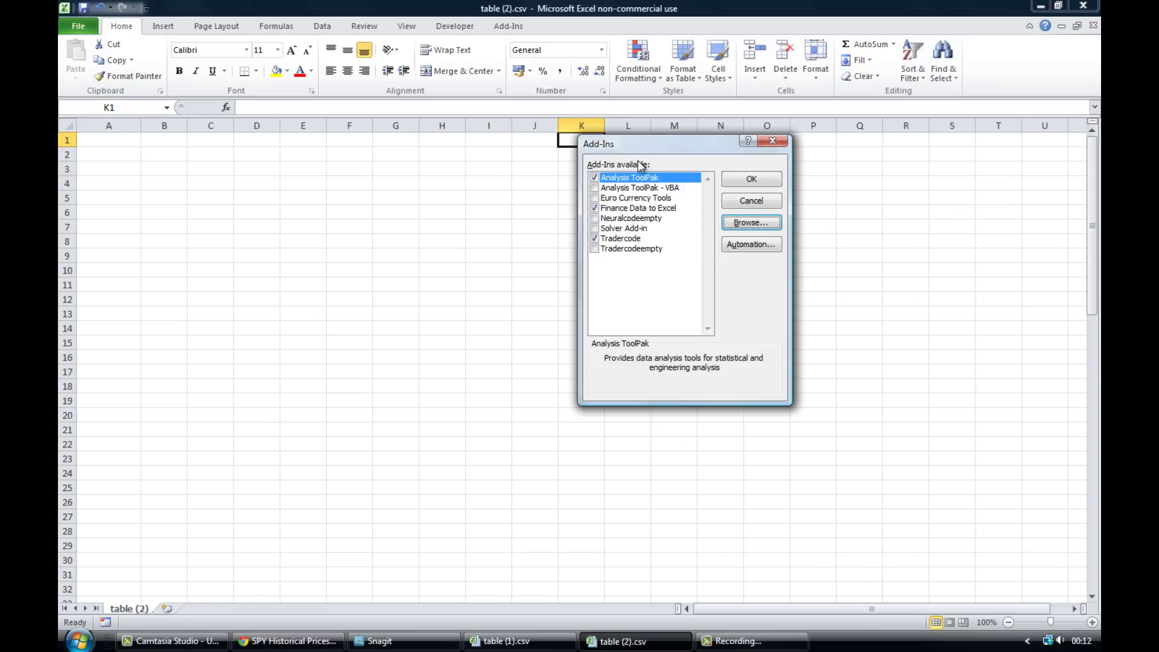
click(595, 209)
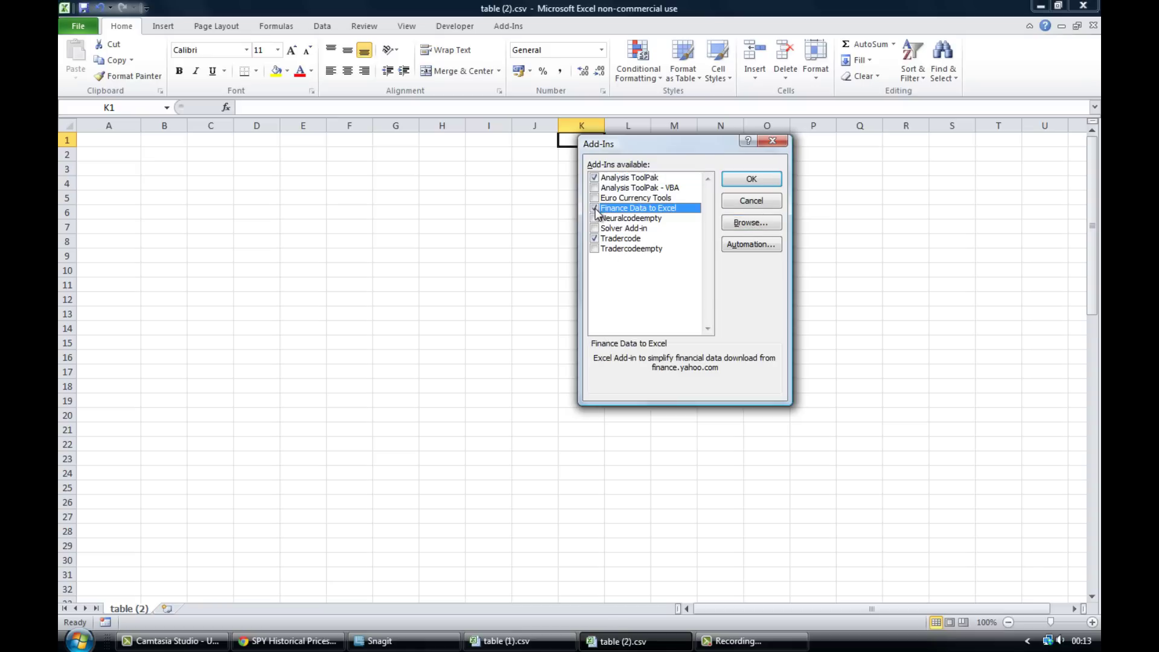
click(763, 179)
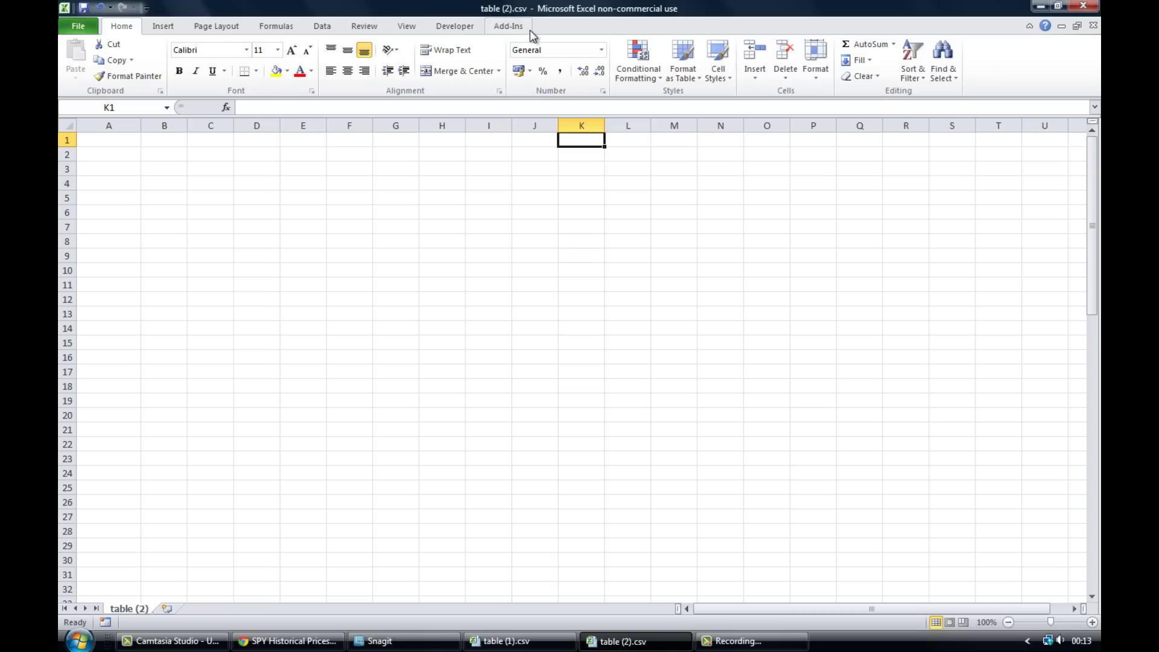
click(511, 30)
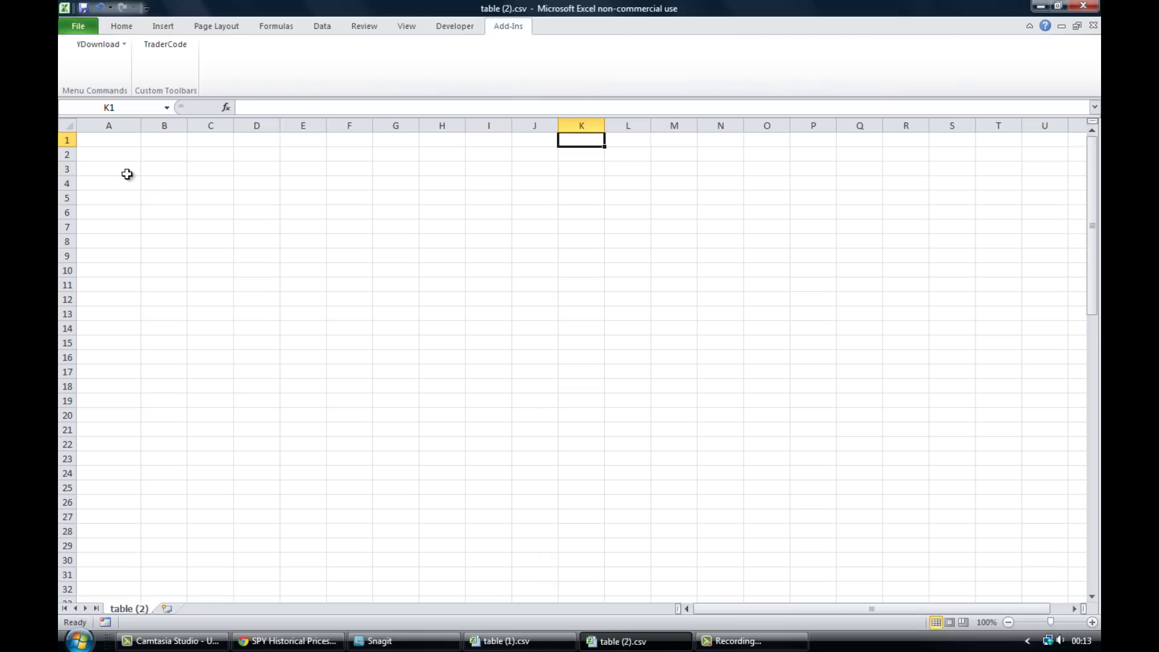
click(119, 46)
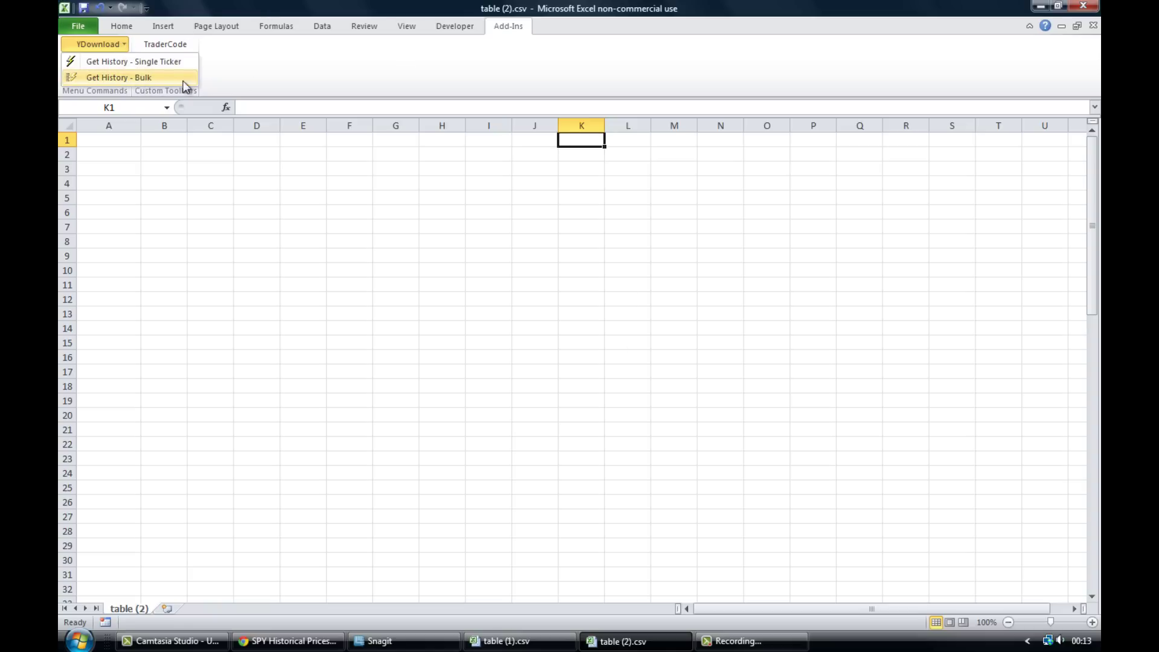
Step: Start Get History - Bulk, keep daily frequency and set the output range to A1
click(136, 77)
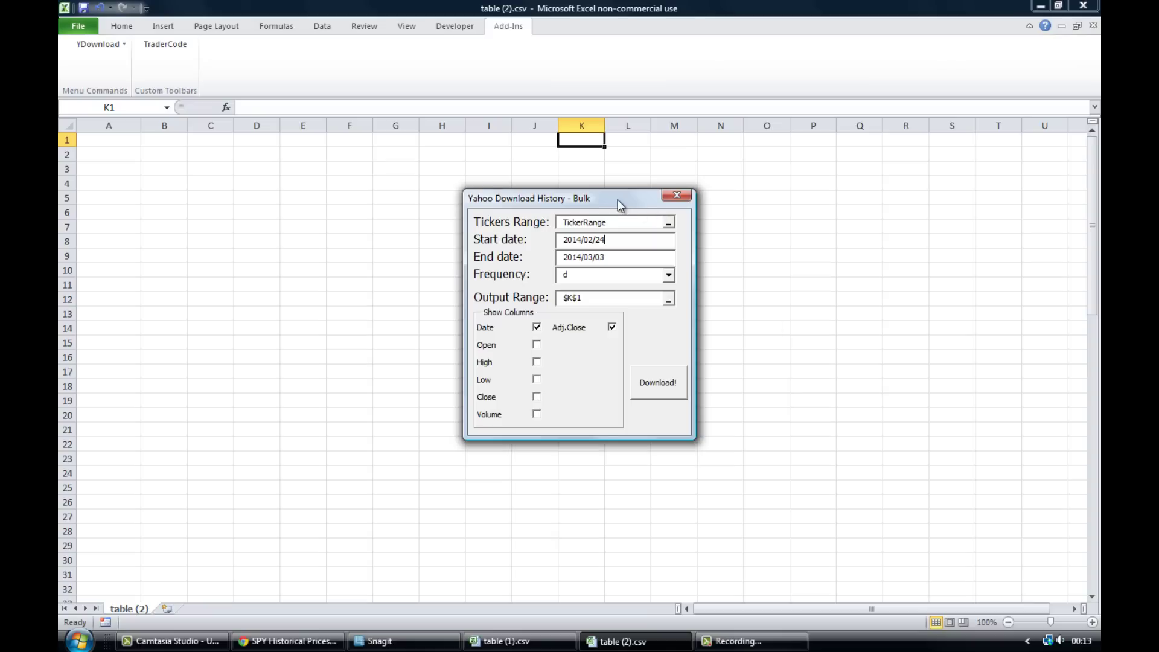
drag(617, 200, 640, 259)
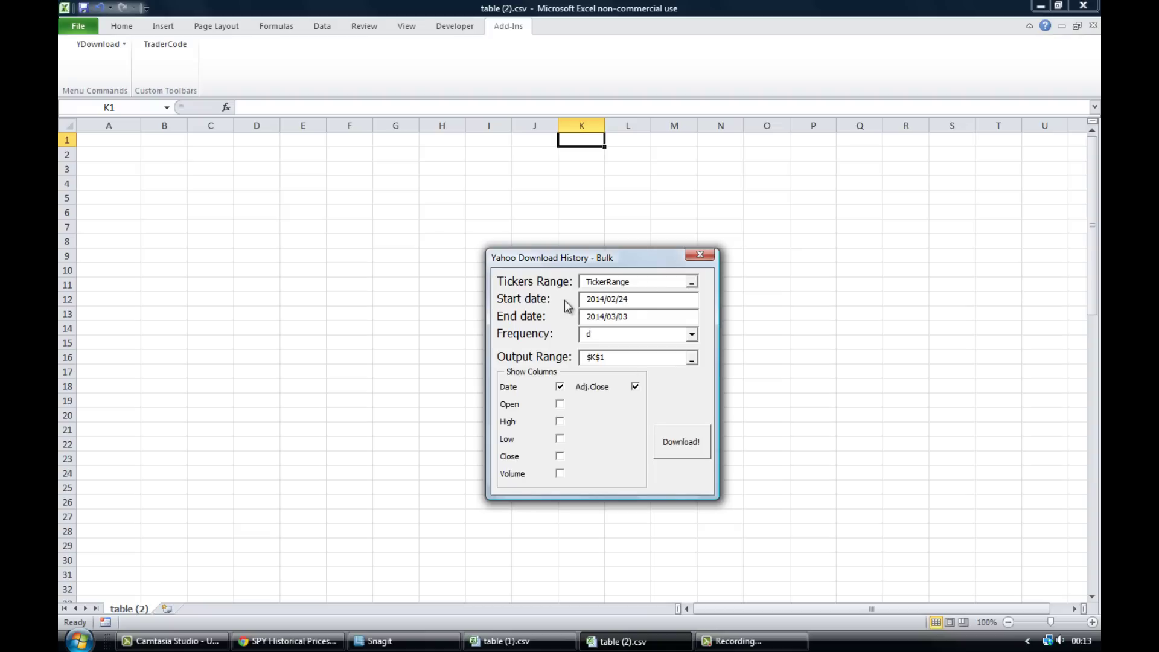
drag(642, 263, 656, 279)
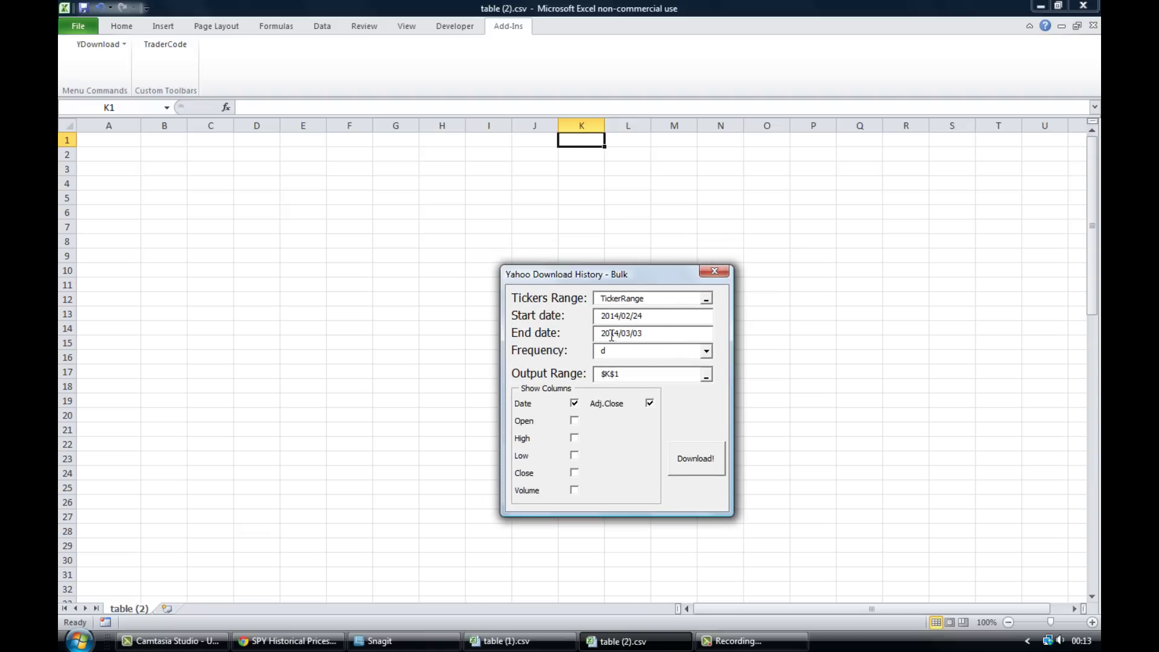
click(705, 352)
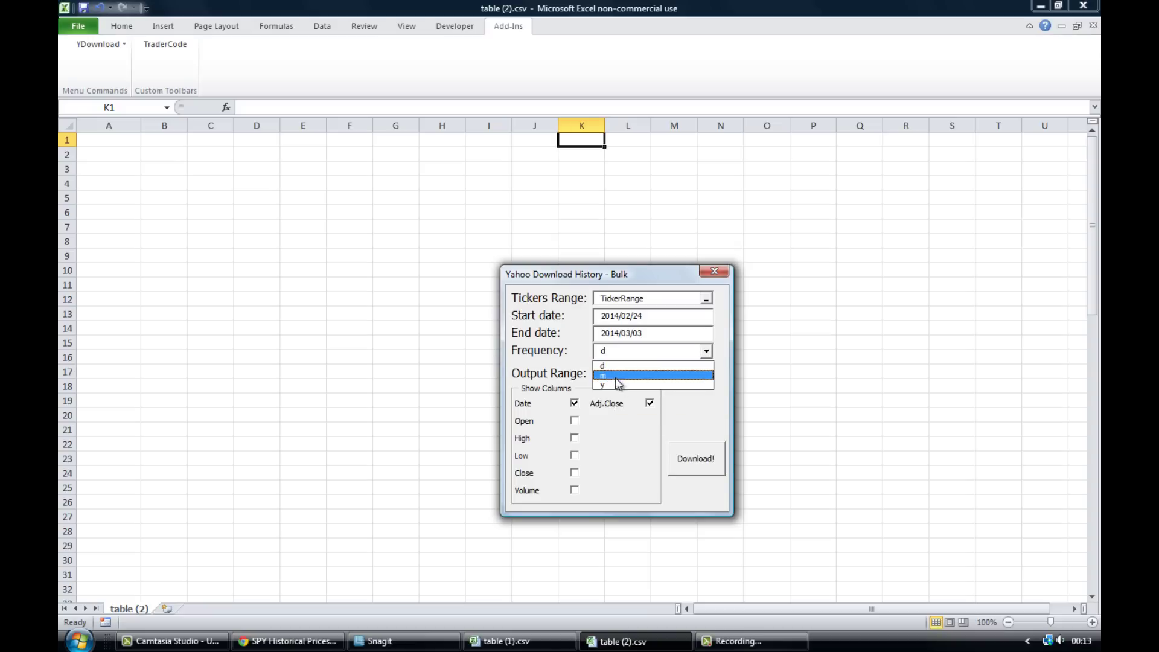
click(705, 351)
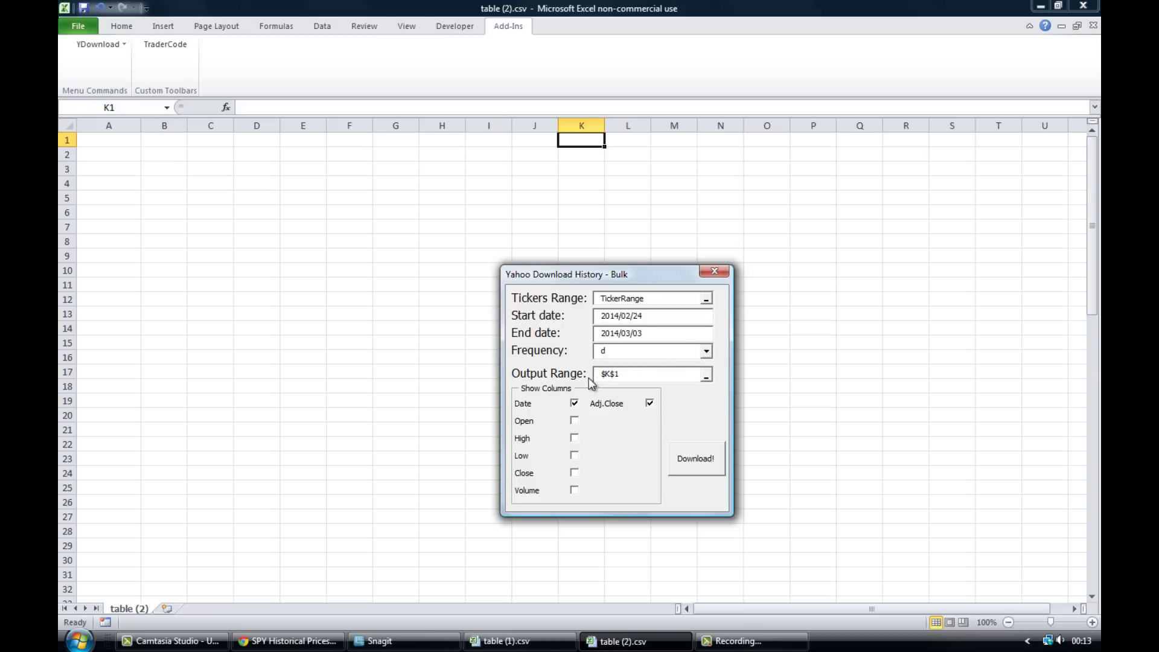
click(705, 375)
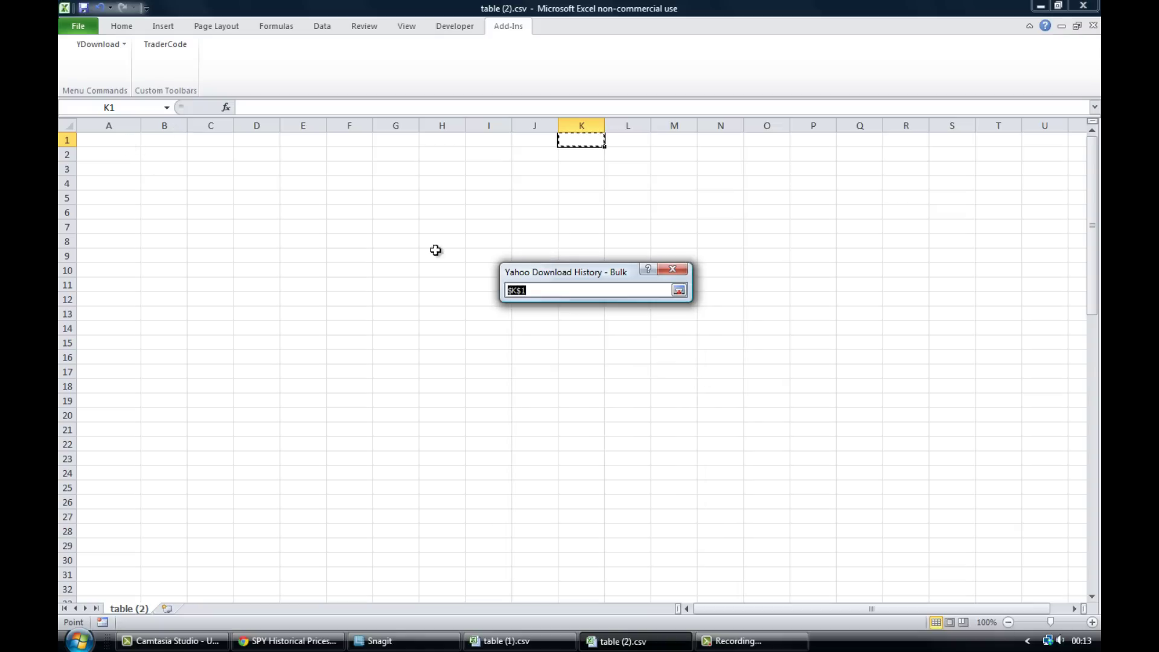
click(129, 144)
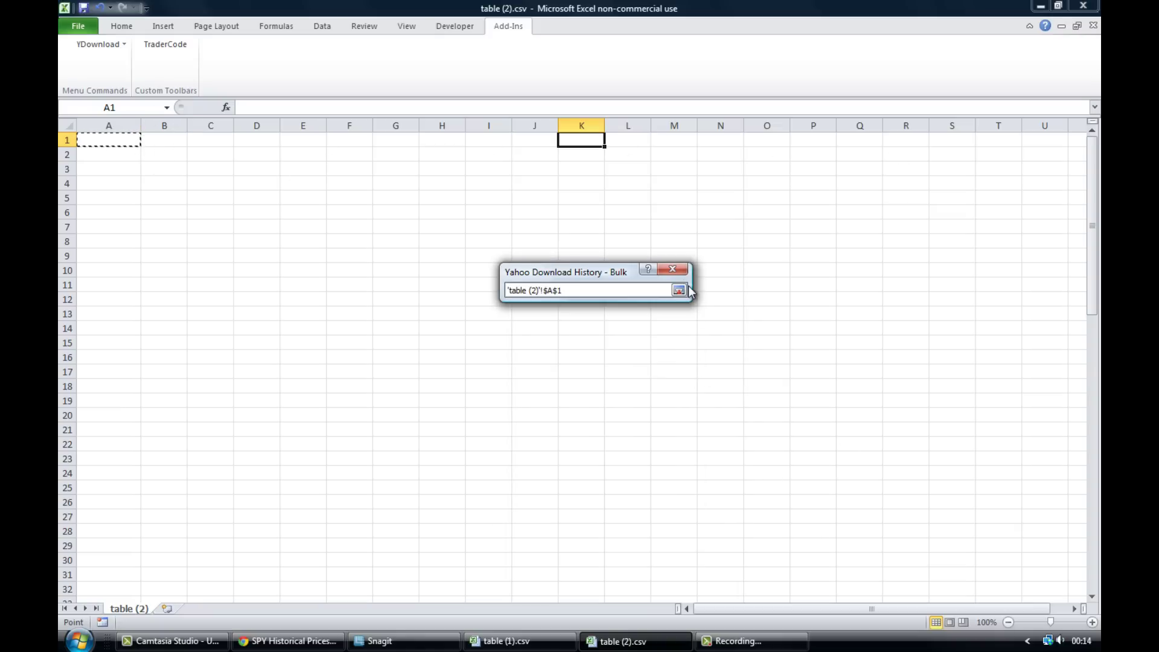
click(674, 268)
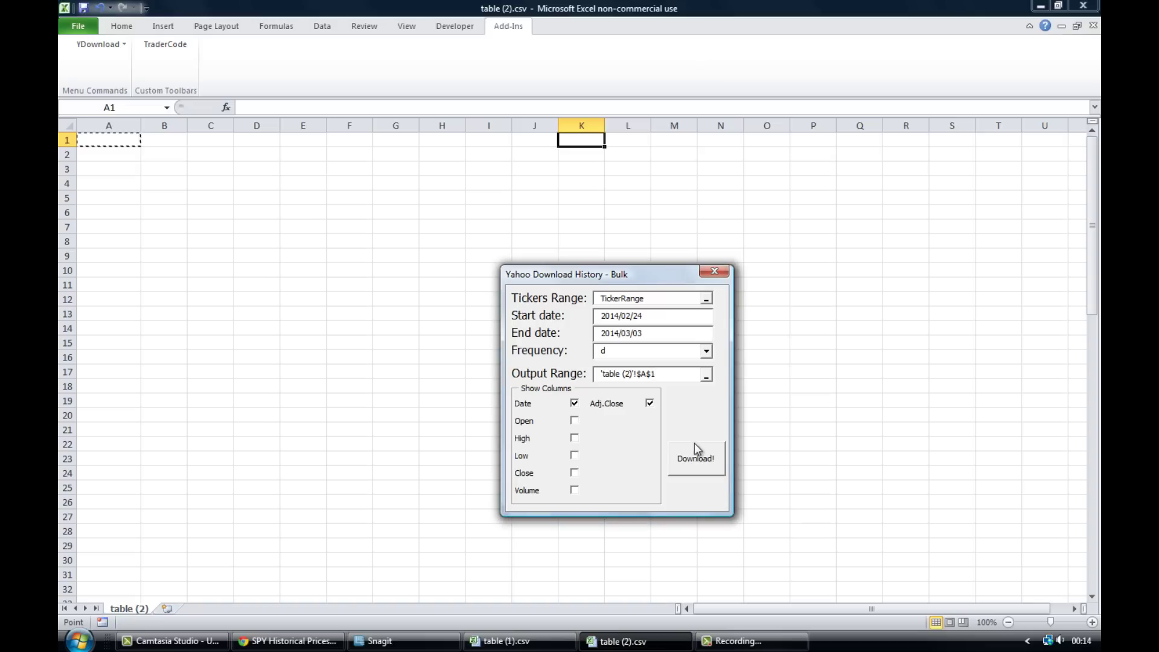
Step: Leave only the Date and Adj.Close columns ticked, with Open, High, Low, Close unchecked
click(575, 420)
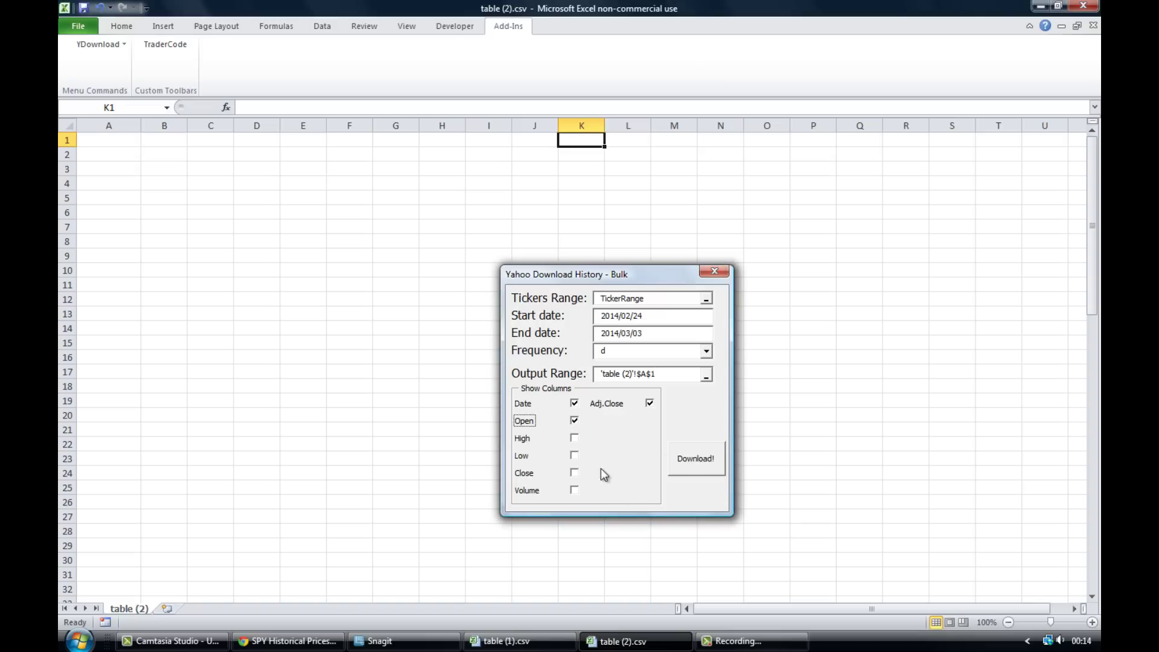
click(575, 438)
click(574, 455)
click(574, 472)
click(574, 455)
click(574, 437)
click(575, 420)
Step: Close the download dialog and check the tickers SPY, COW, UGA, USO in E1:E4
click(715, 271)
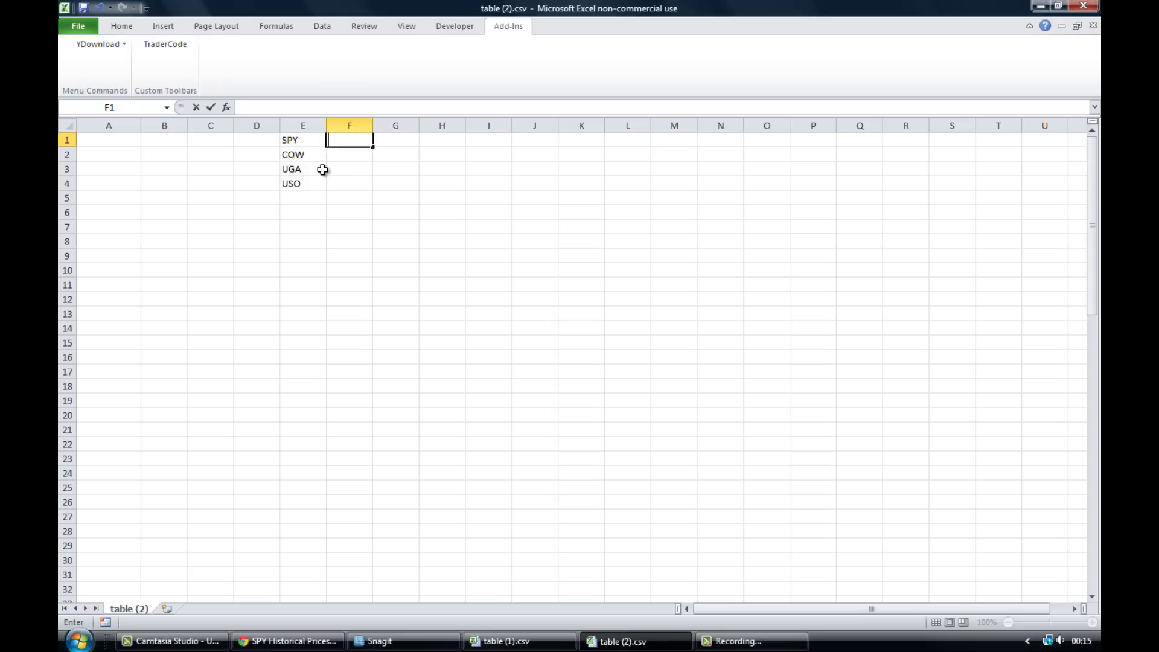
click(309, 141)
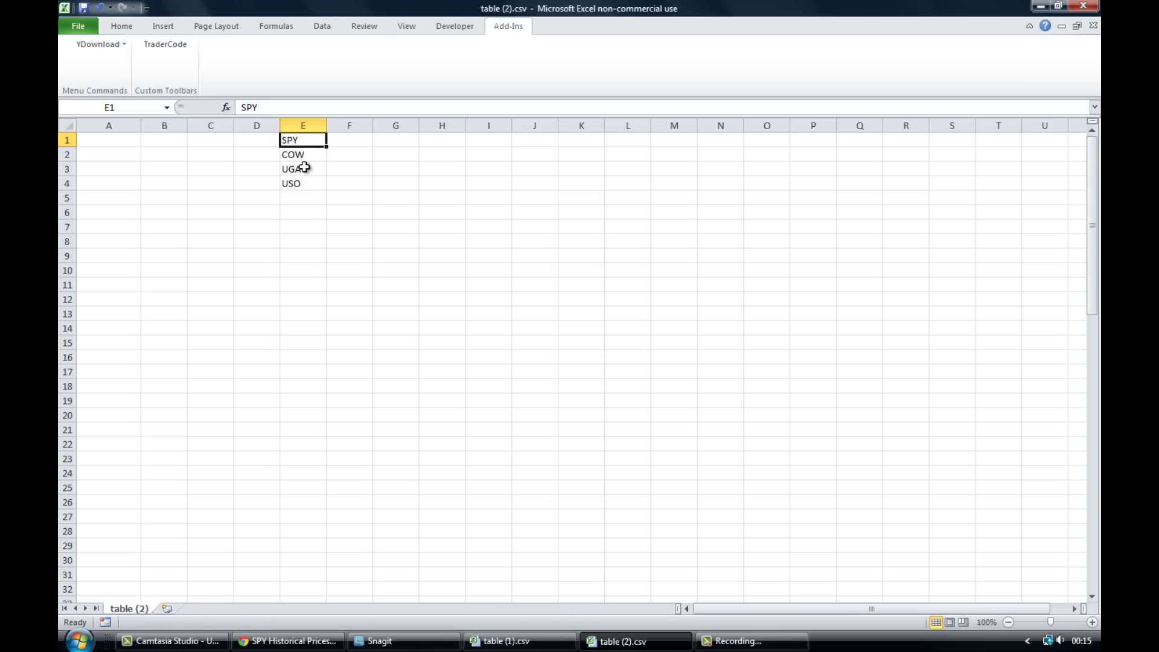
click(307, 183)
click(309, 300)
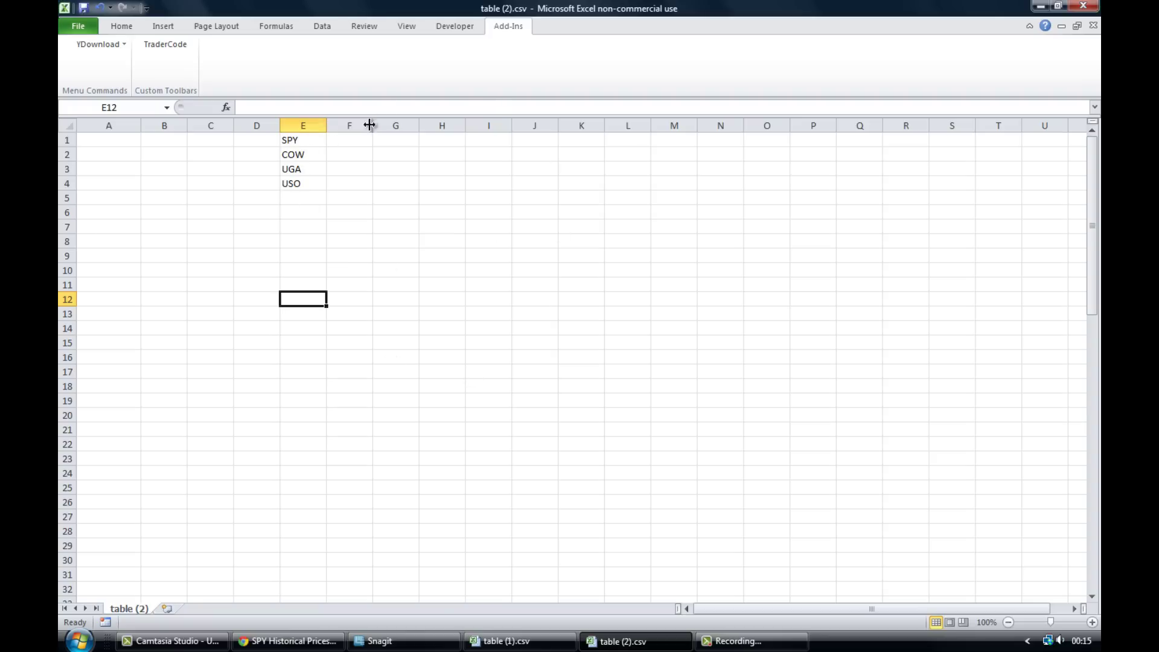
Step: With A5 as output, open Get History - Bulk and set the tickers range to E1:E4
click(108, 198)
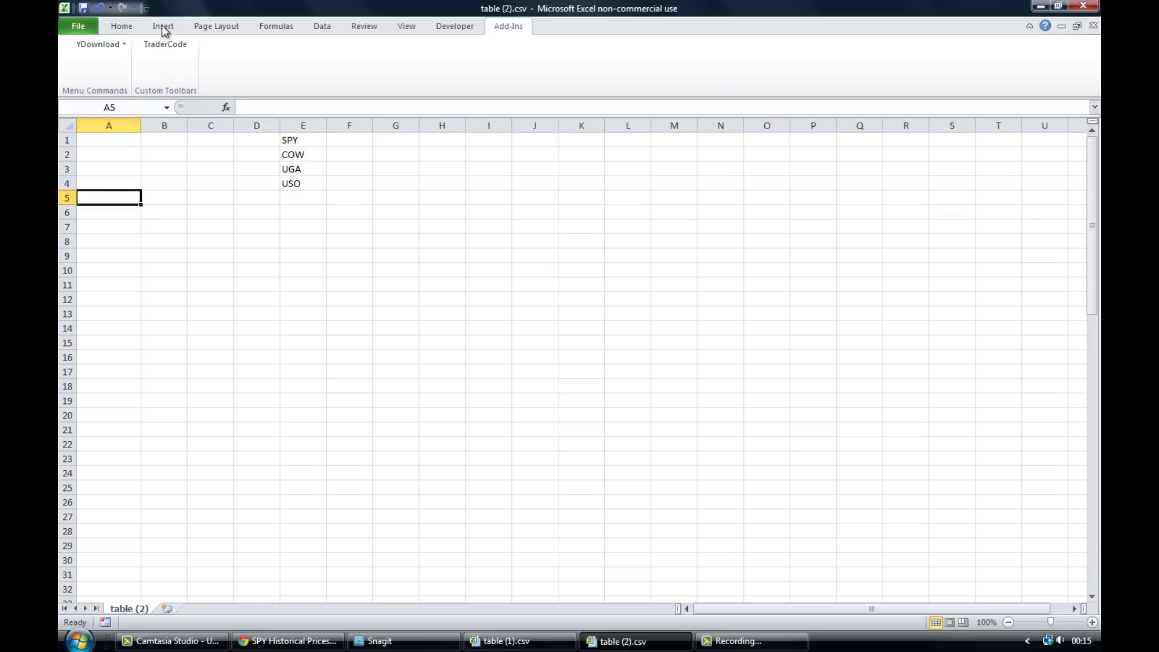
click(112, 45)
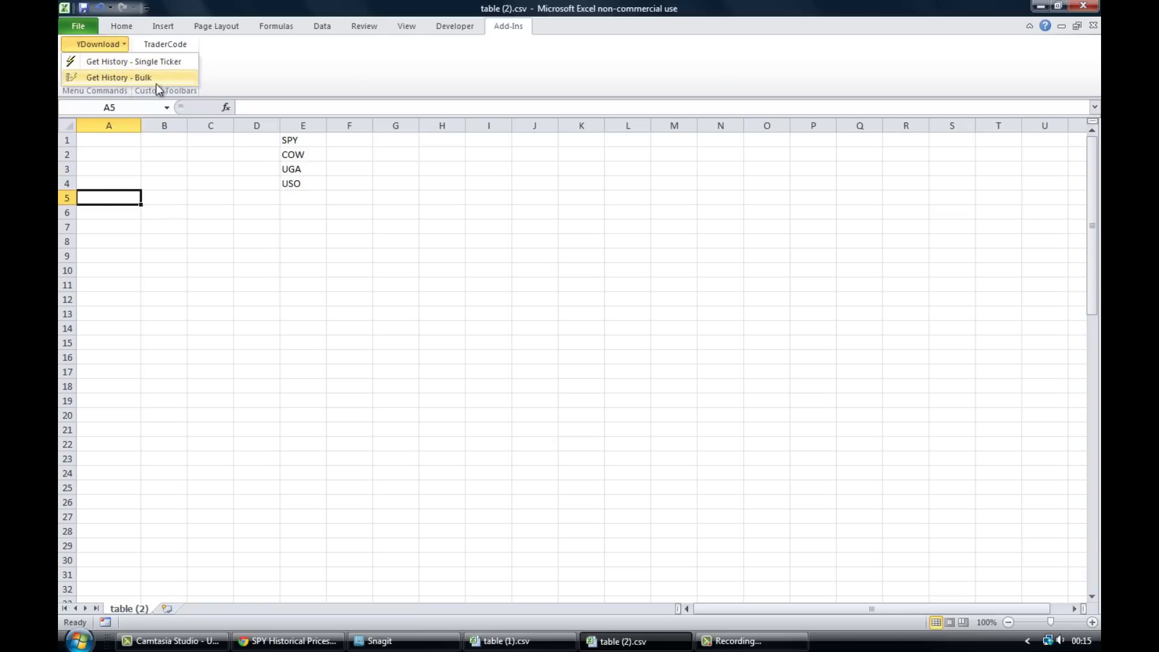
click(122, 78)
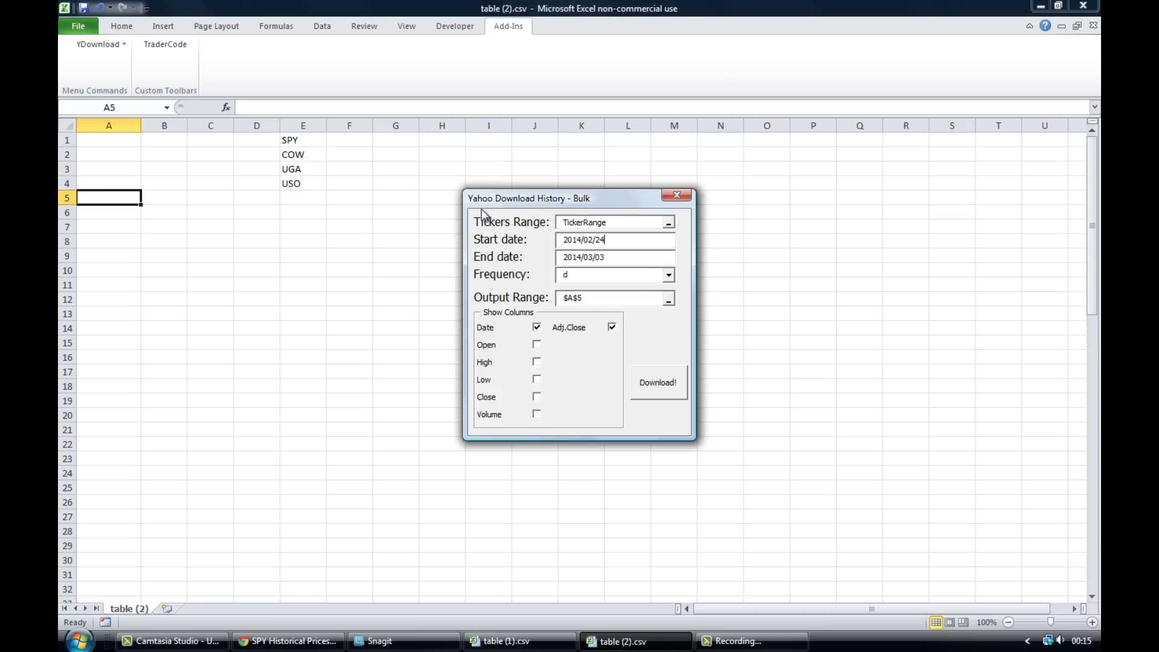
click(668, 225)
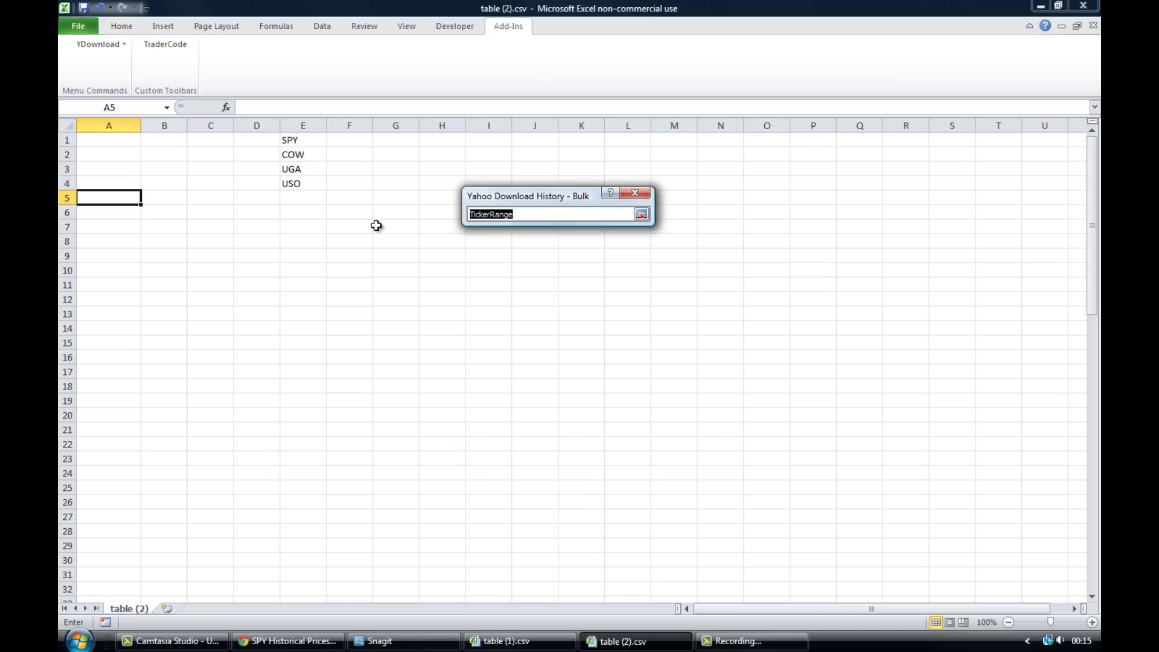
drag(312, 143, 309, 181)
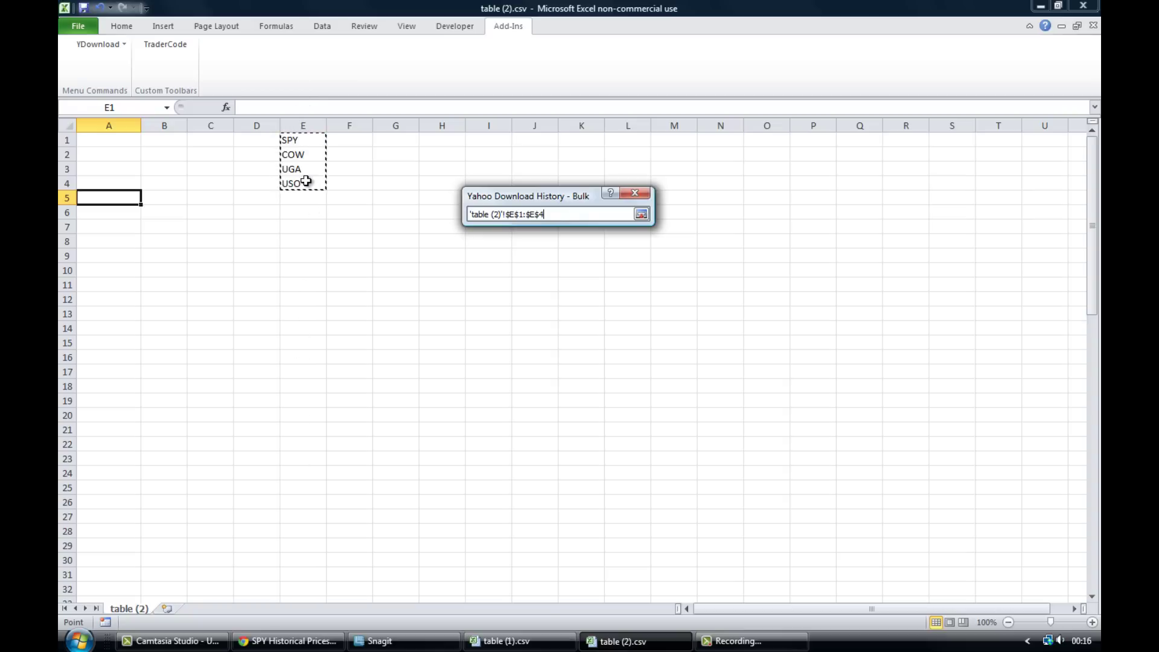
key(Return)
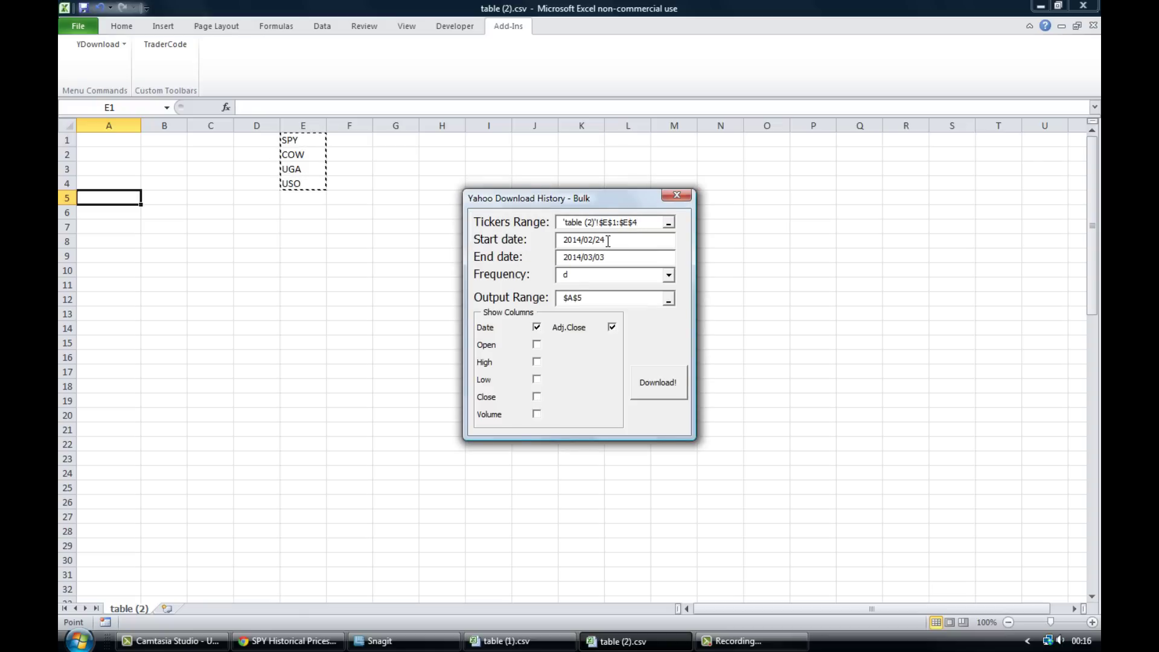
Step: Set the start date to 2013/11/02 and keep the daily frequency
drag(606, 239, 563, 240)
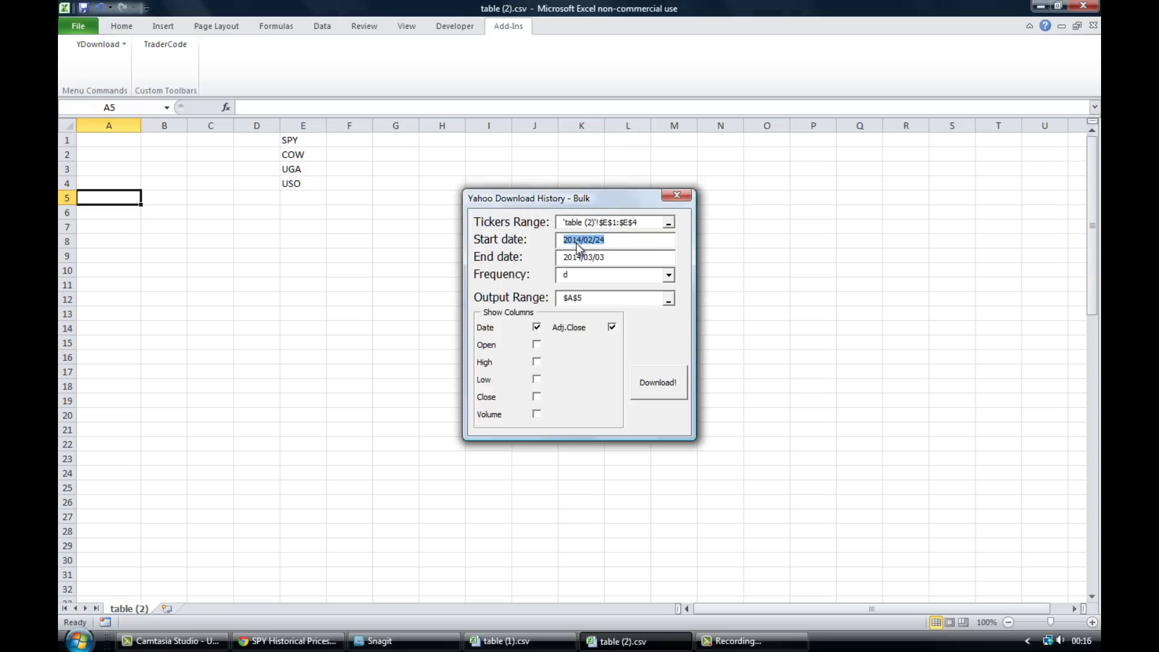
text(201)
click(665, 275)
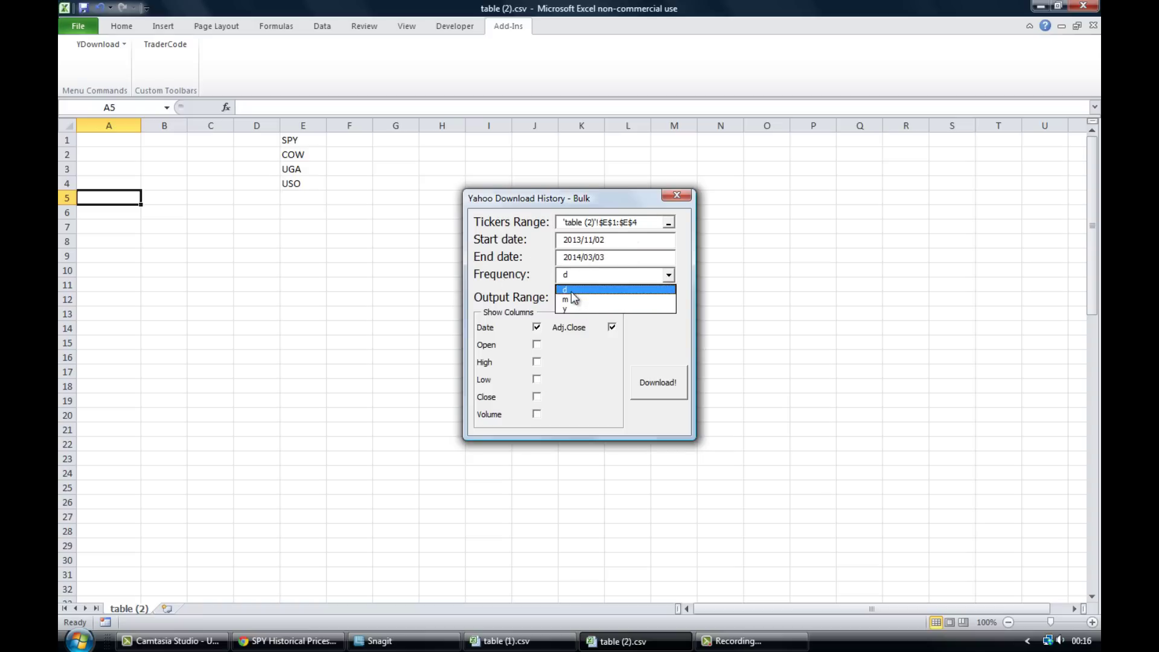
click(572, 290)
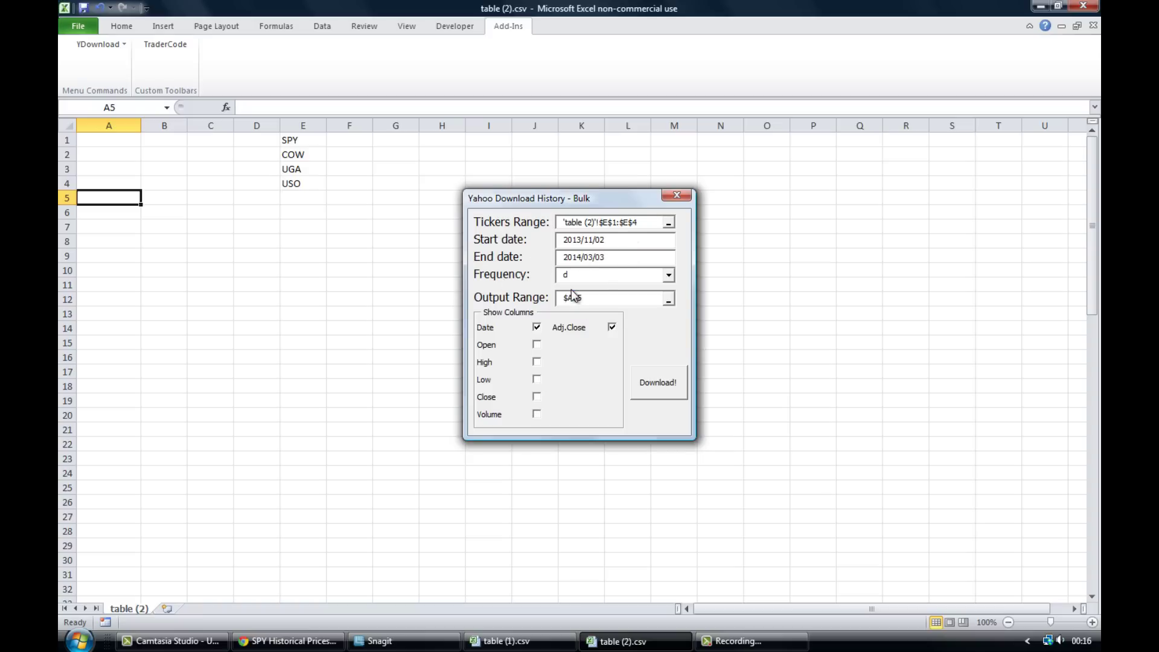
Step: Run the bulk download, filling rows from 5 with Adj Close prices for SPY, COW, UGA, USO
click(664, 386)
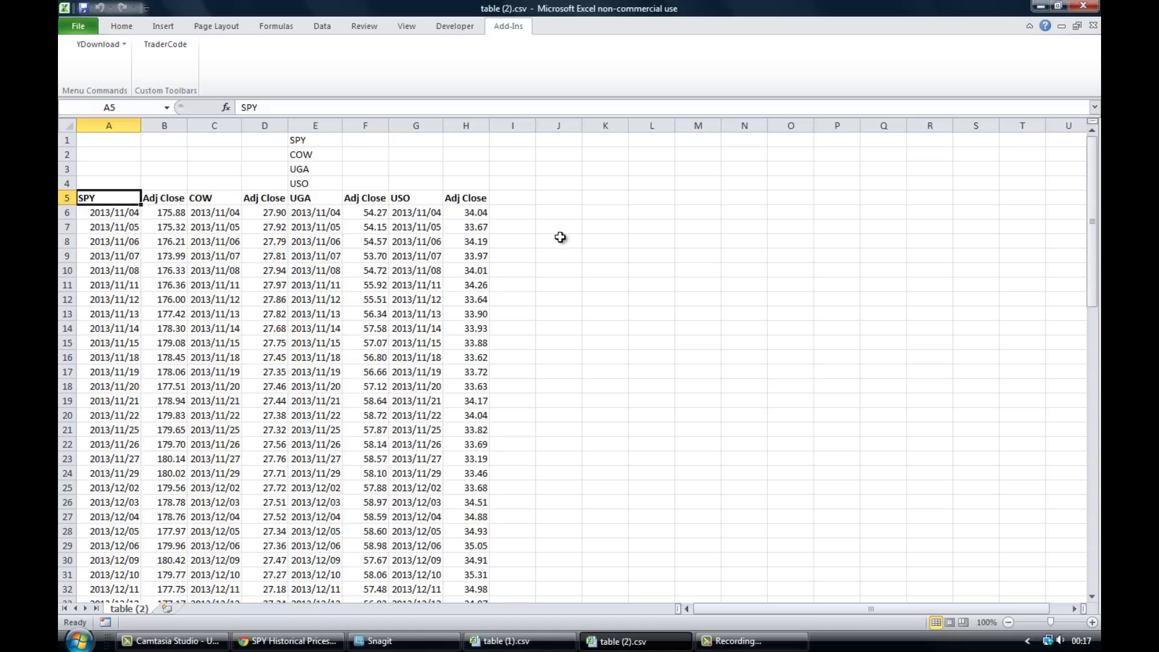
mouse_move(1095, 182)
mouse_down()
mouse_move(1095, 192)
mouse_move(1095, 168)
mouse_up()
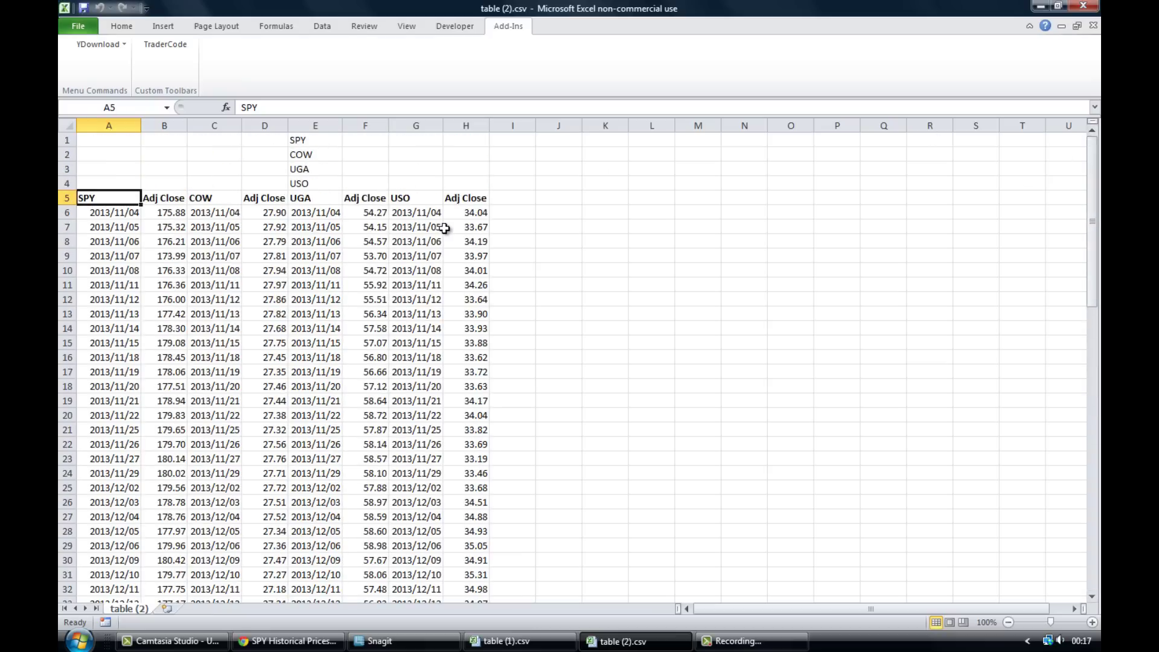